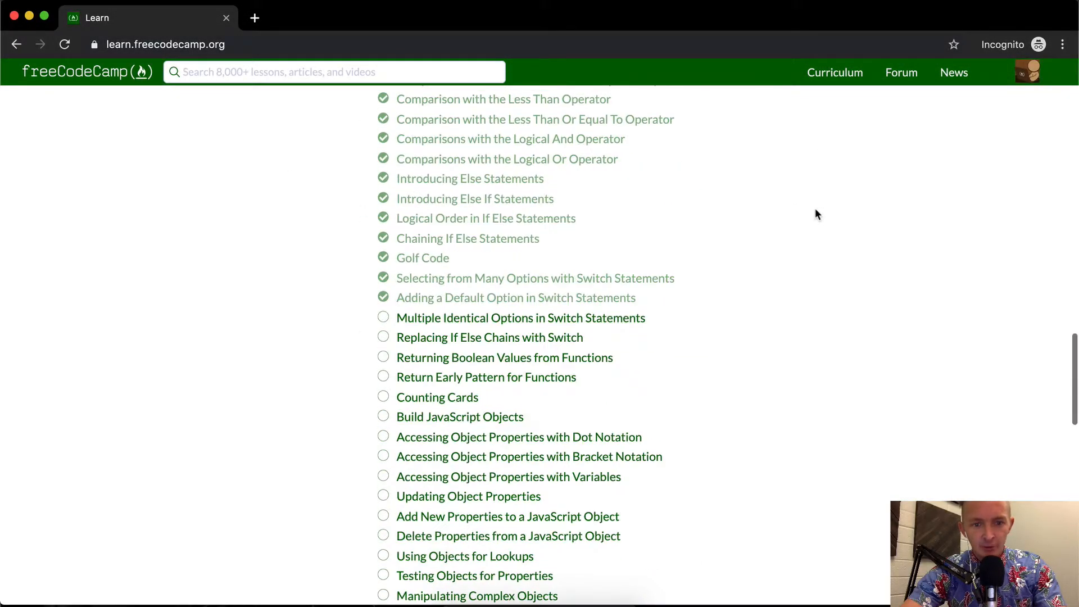
Open the 'Multiple Identical Options in Switch Statements' challenge from the curriculum list
{"action": "left_click", "coordinate": [637, 326]}
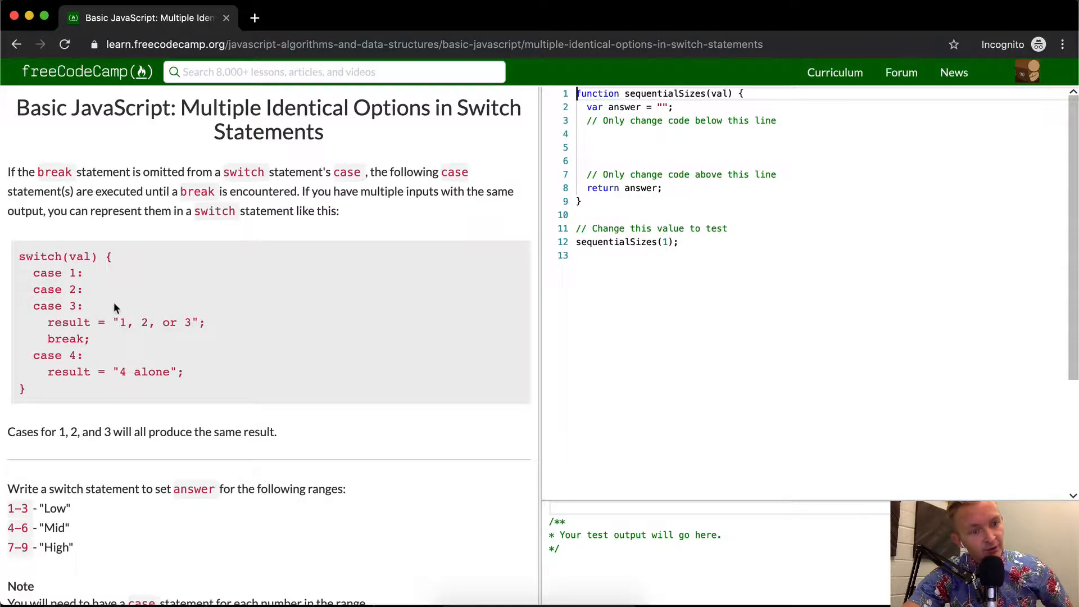
{"action": "scroll", "coordinate": [169, 322], "scroll_direction": "down", "scroll_amount": 1}
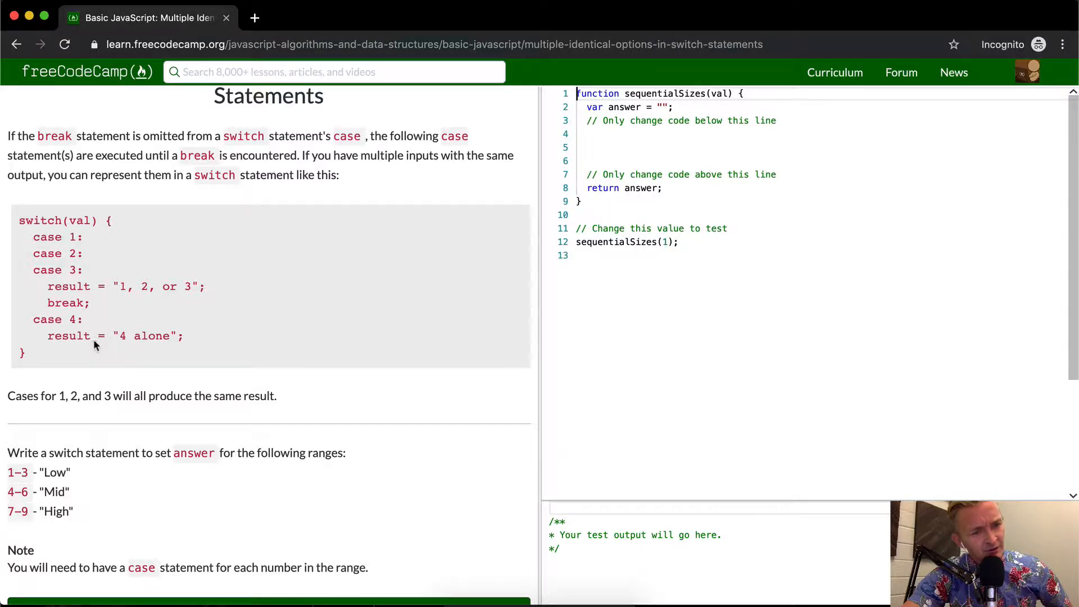
{"action": "scroll", "coordinate": [94, 339], "scroll_direction": "down", "scroll_amount": 3}
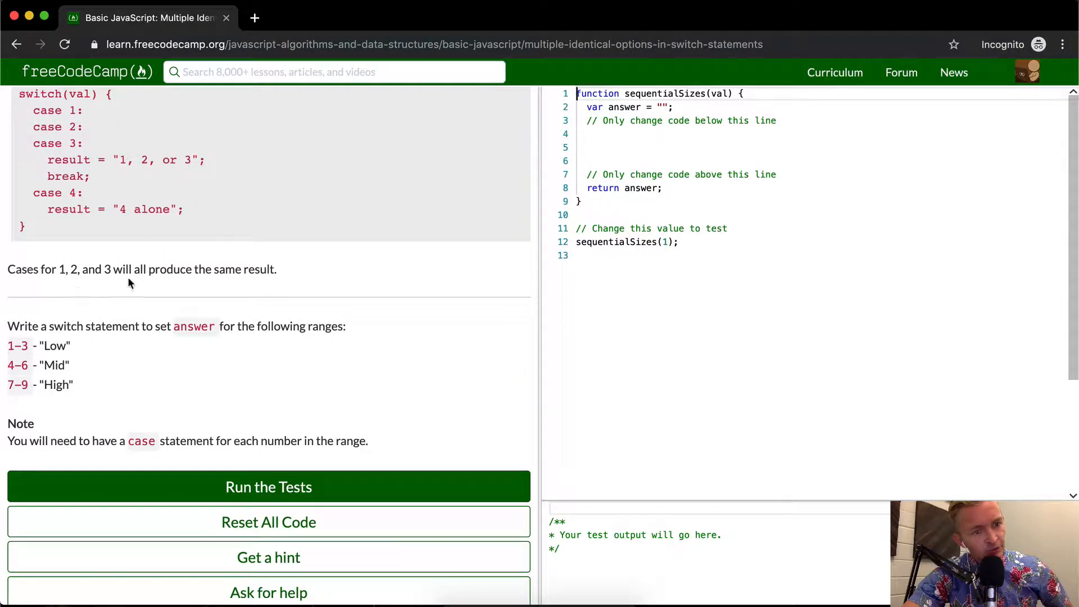
{"action": "scroll", "coordinate": [146, 302], "scroll_direction": "down", "scroll_amount": 1}
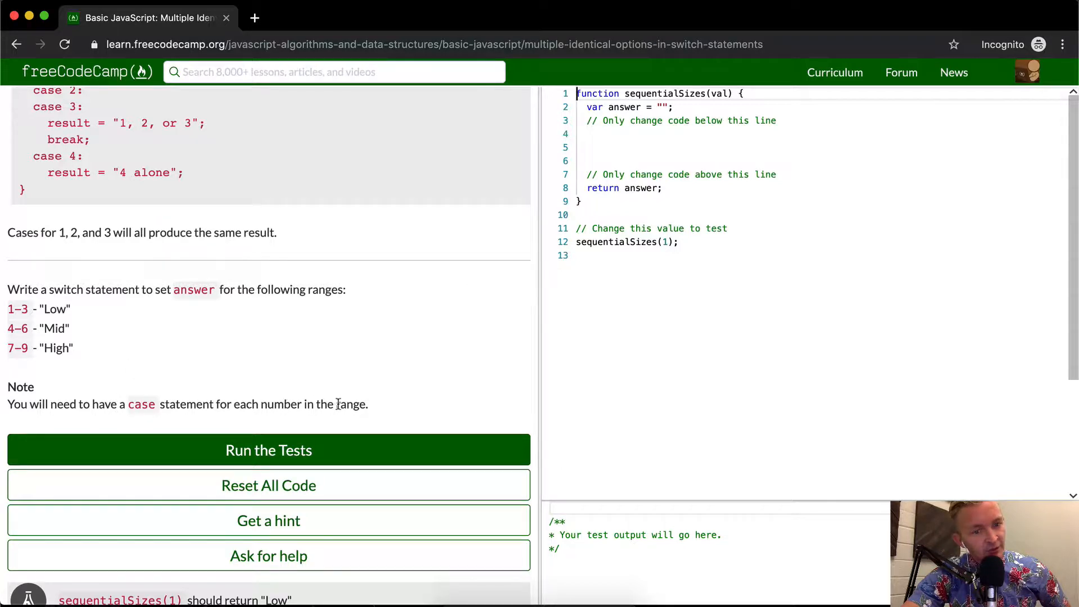
{"action": "scroll", "coordinate": [294, 405], "scroll_direction": "down", "scroll_amount": 3}
{"action": "scroll", "coordinate": [294, 405], "scroll_direction": "down", "scroll_amount": 3}
{"action": "scroll", "coordinate": [294, 405], "scroll_direction": "down", "scroll_amount": 4}
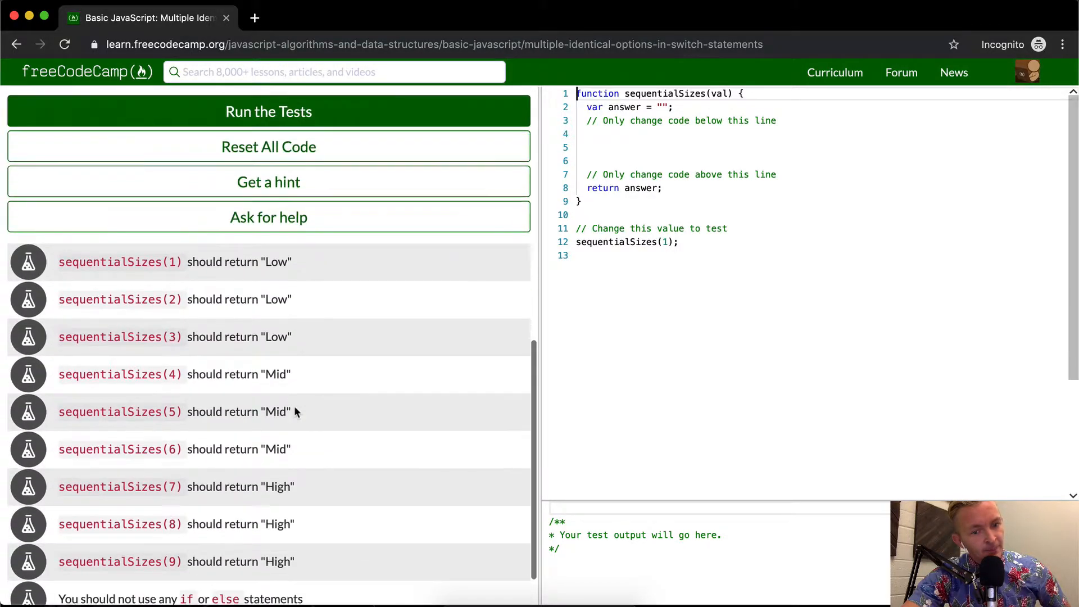
{"action": "scroll", "coordinate": [294, 406], "scroll_direction": "down", "scroll_amount": 2}
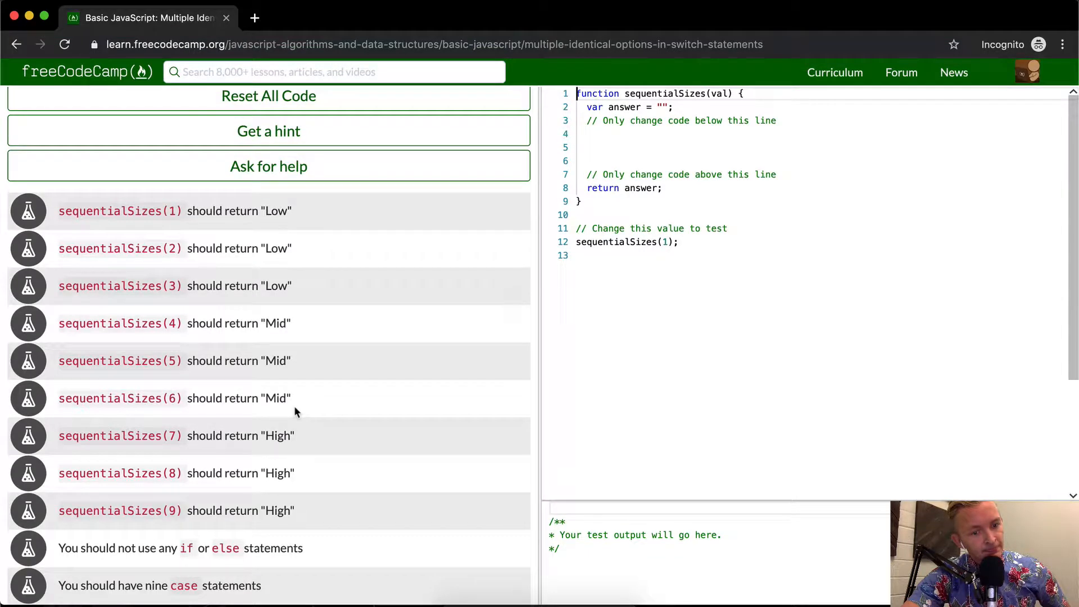
{"action": "scroll", "coordinate": [294, 405], "scroll_direction": "up", "scroll_amount": 8}
{"action": "scroll", "coordinate": [295, 406], "scroll_direction": "down", "scroll_amount": 2}
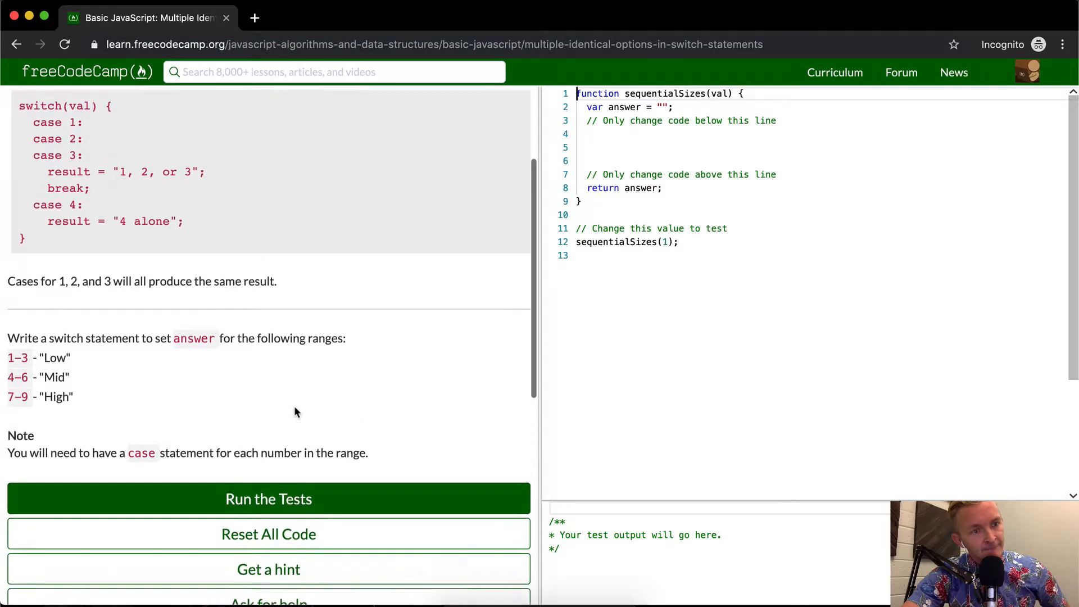
{"action": "scroll", "coordinate": [295, 412], "scroll_direction": "up", "scroll_amount": 2}
Start a switch( statement on the empty line inside sequentialSizes, using val as the tested value
{"action": "left_click", "coordinate": [699, 147]}
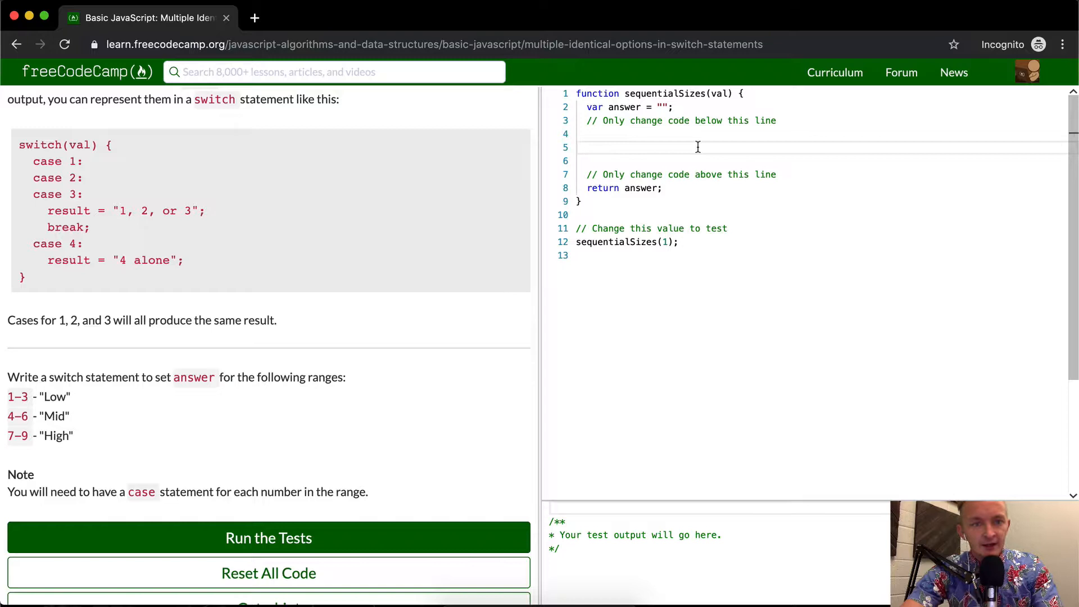
{"action": "type", "text": "sw"}
{"action": "key", "text": "Escape"}
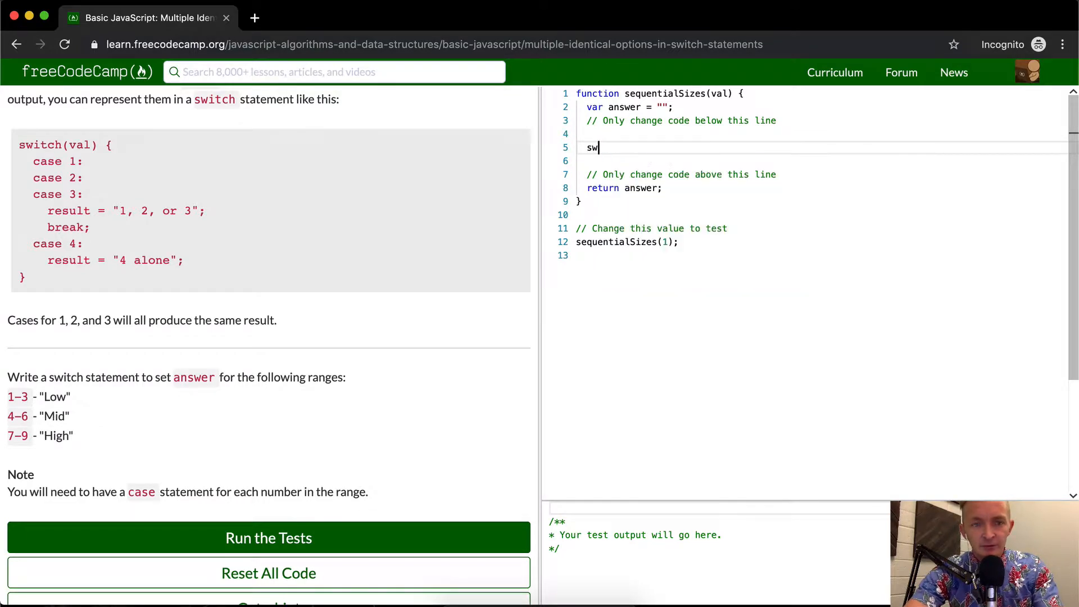
{"action": "type", "text": "itch("}
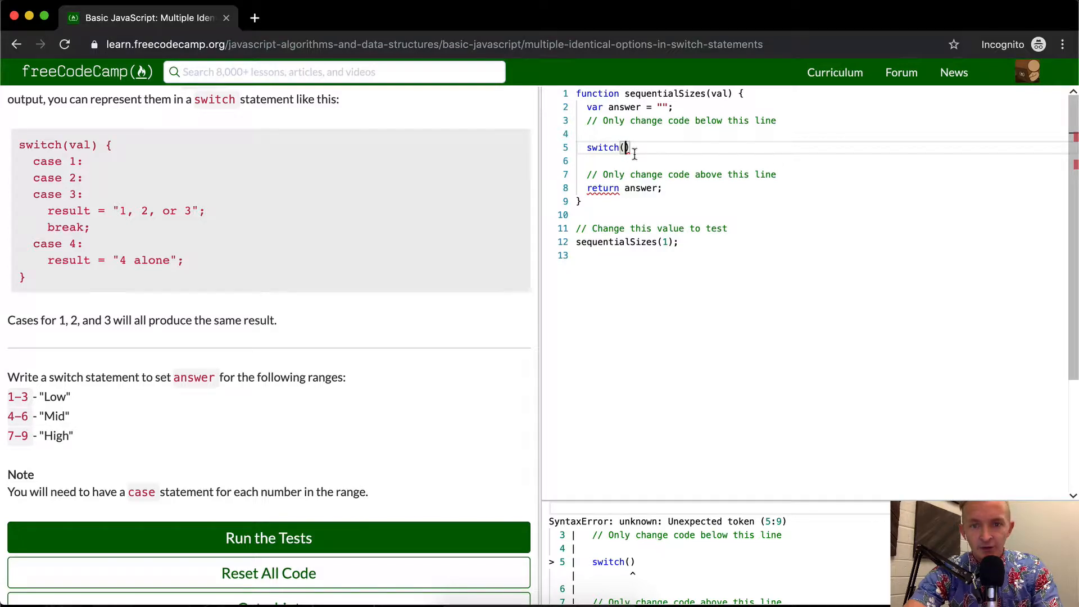
{"action": "double_click", "coordinate": [719, 94]}
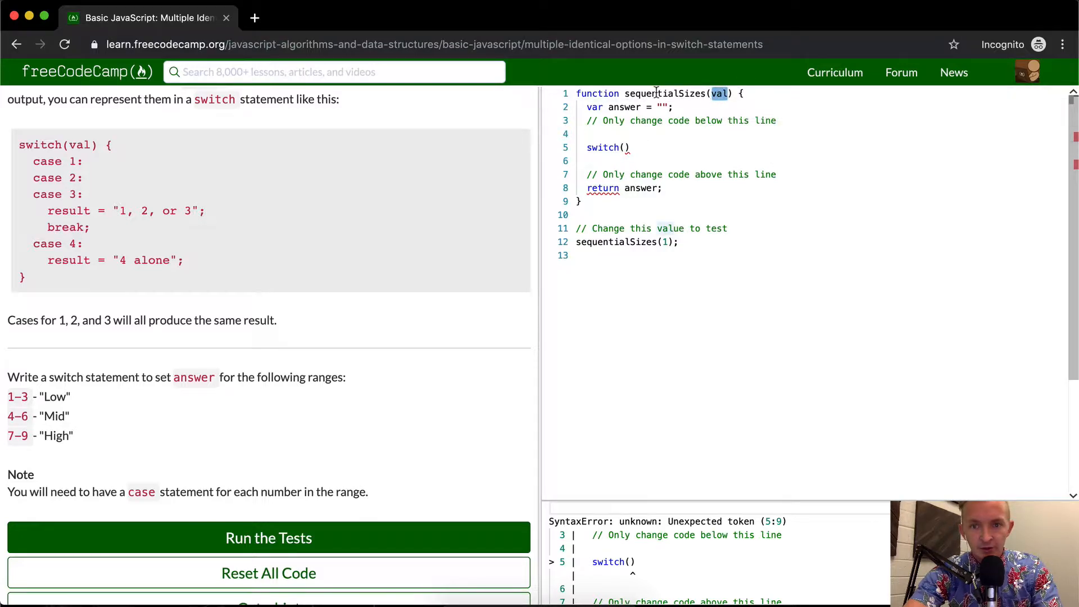
Add console.log(sequentialSizes(2)); on a new line below the sequentialSizes(1) test call
{"action": "left_click", "coordinate": [628, 243]}
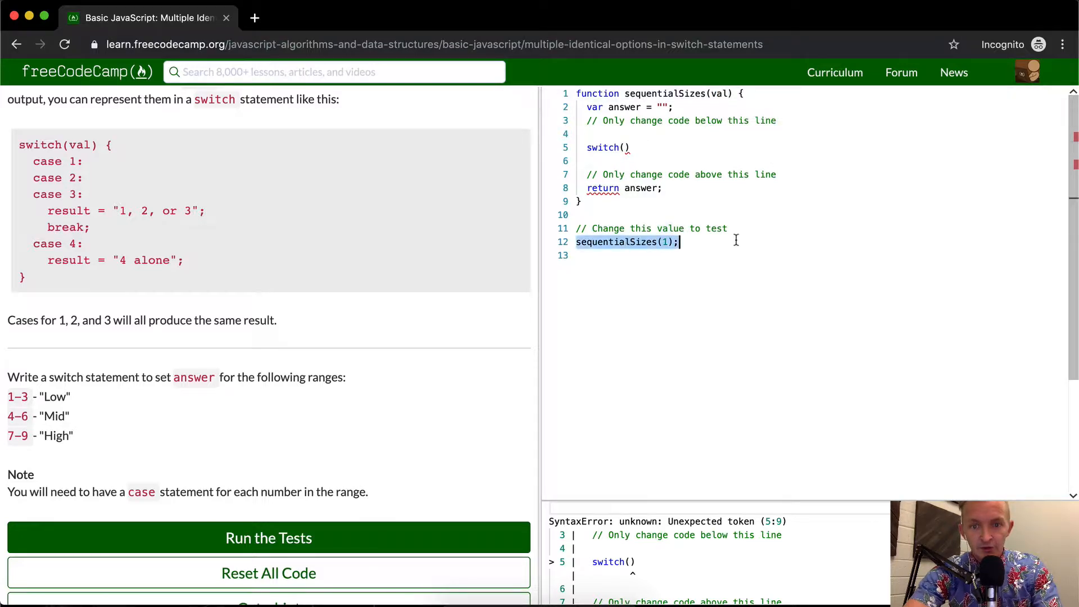
{"action": "left_click", "coordinate": [680, 243]}
{"action": "key", "text": "Return"}
{"action": "key", "text": "Return"}
{"action": "type", "text": "cons"}
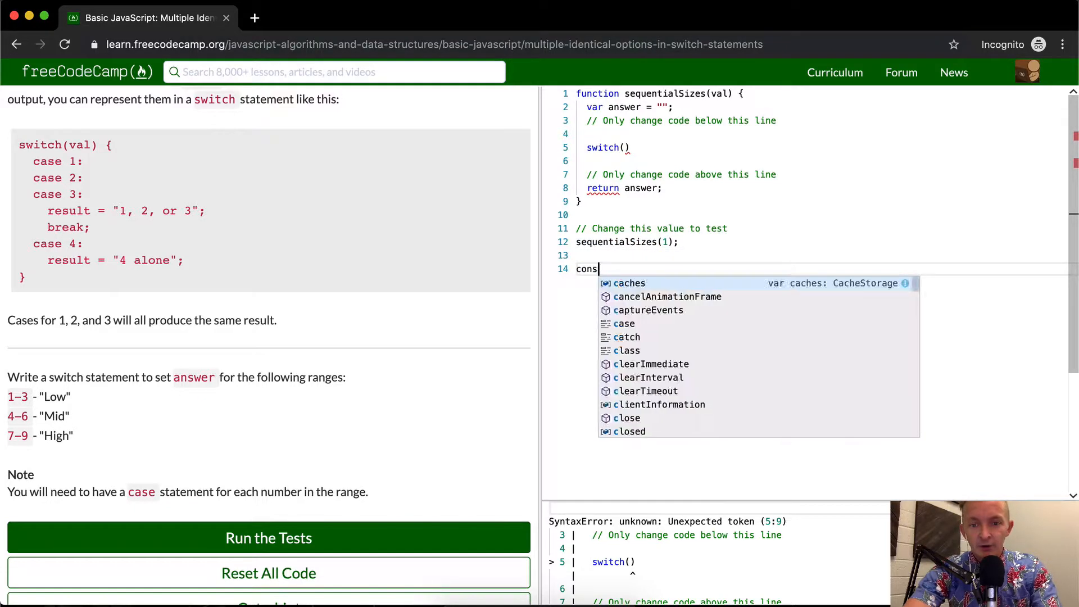
{"action": "type", "text": "ol"}
{"action": "key", "text": "BackSpace"}
{"action": "key", "text": "BackSpace"}
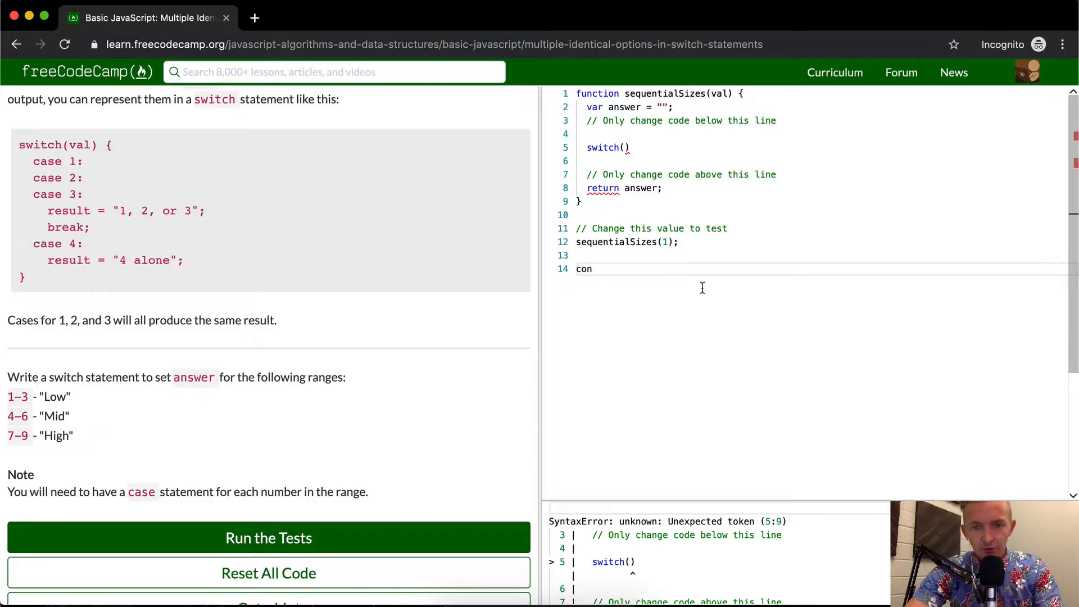
{"action": "type", "text": "sole.lo"}
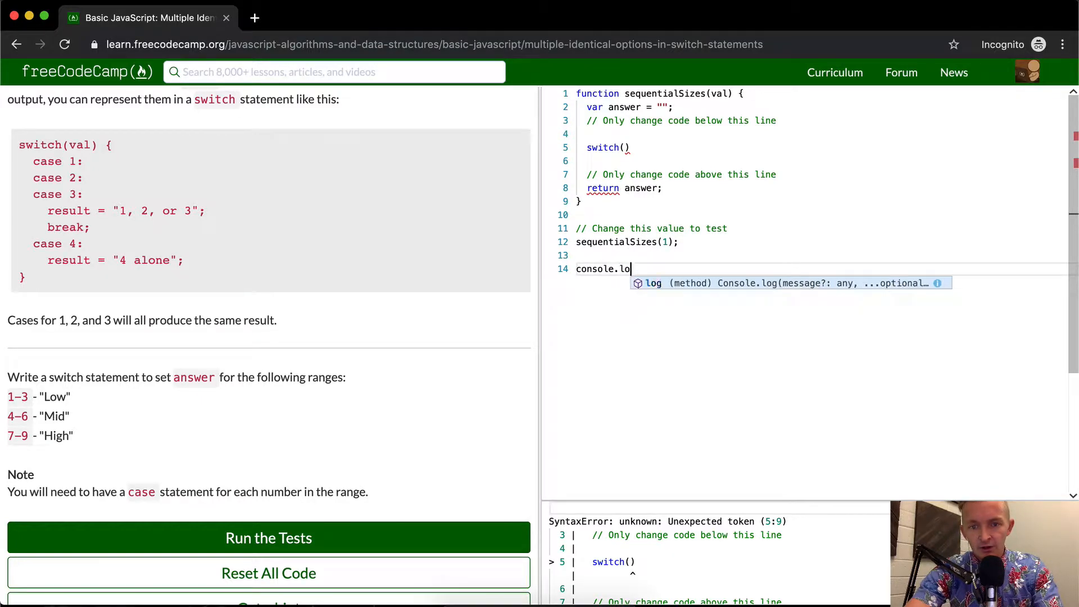
{"action": "type", "text": "g(sequ"}
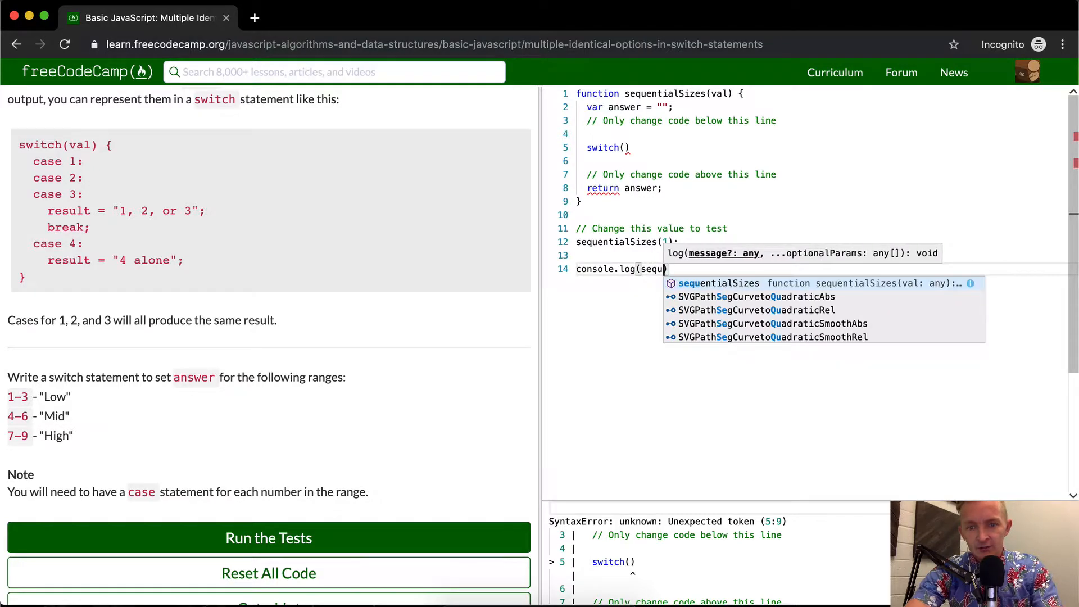
{"action": "key", "text": "Tab"}
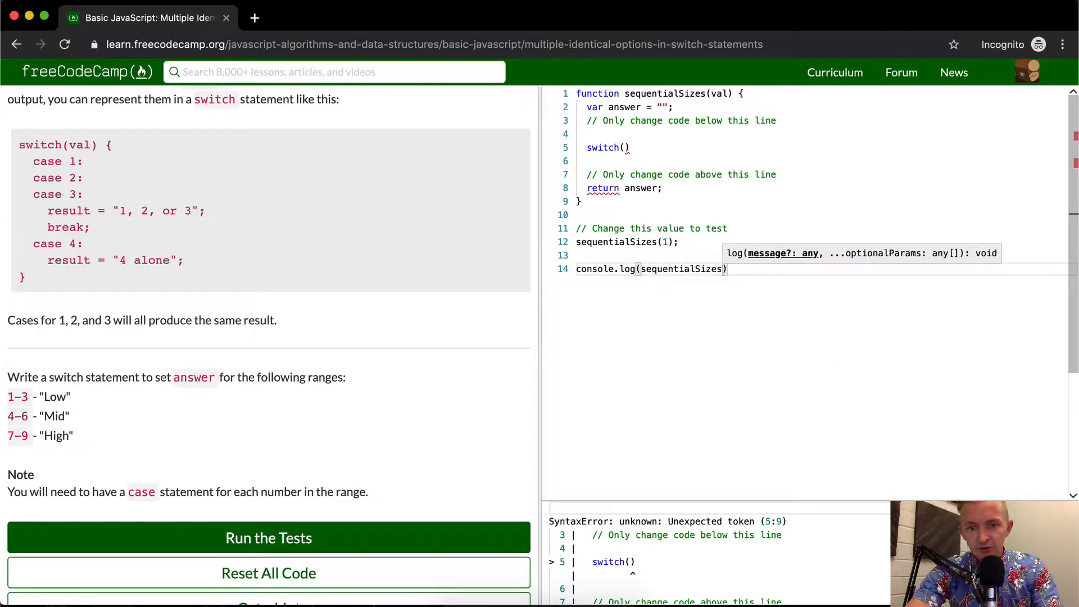
{"action": "type", "text": "("}
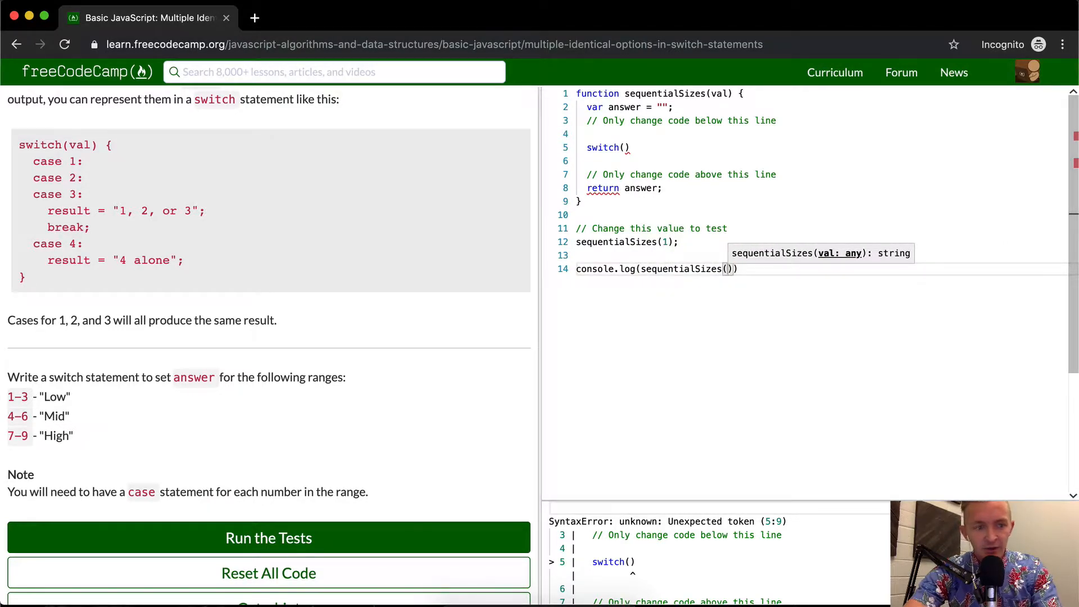
{"action": "type", "text": "2));"}
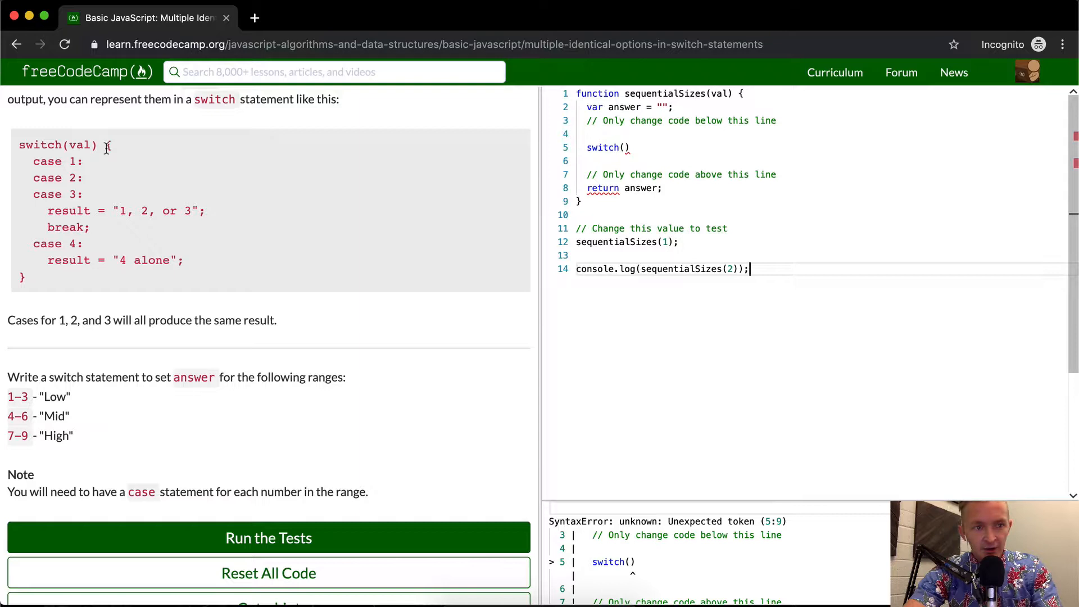
{"action": "left_click", "coordinate": [675, 146]}
{"action": "type", "text": "{"}
Close the empty switch block and initialise answer to "empty string" so the console prints it
{"action": "key", "text": "Return"}
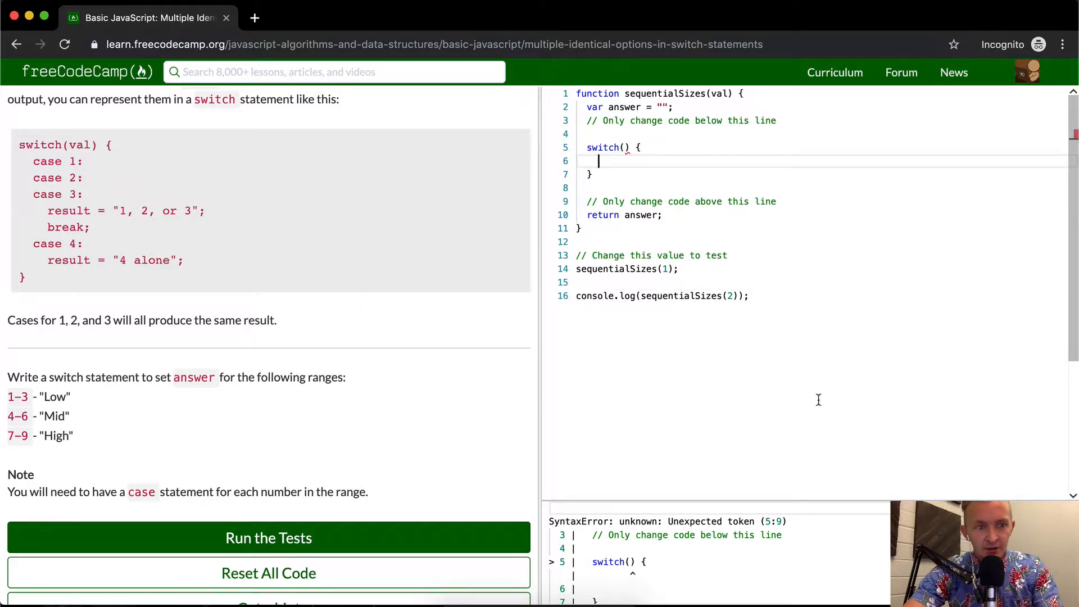
{"action": "left_click", "coordinate": [626, 148]}
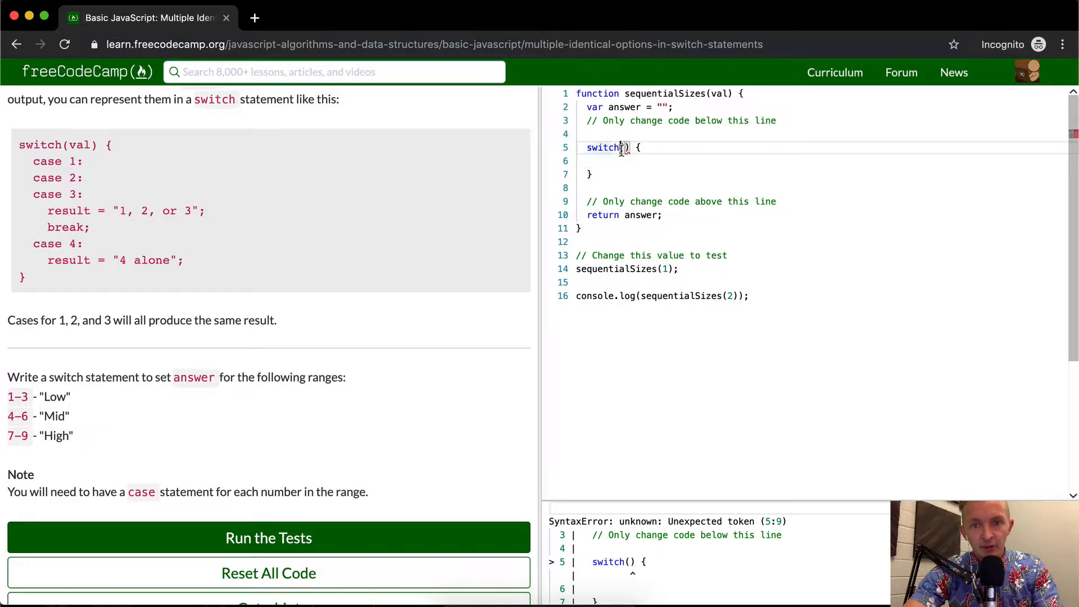
{"action": "type", "text": "va"}
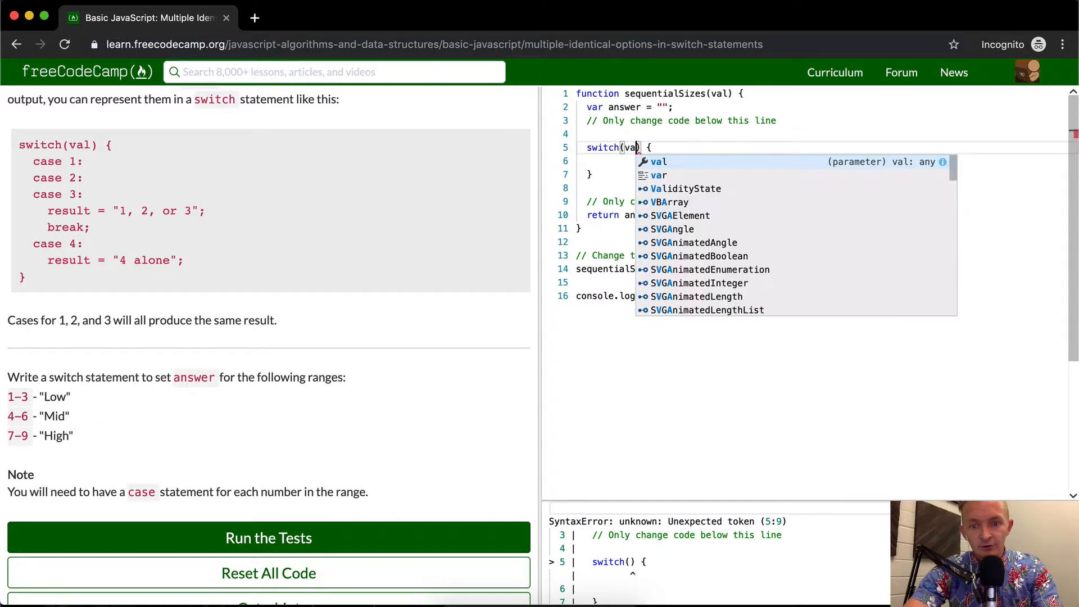
{"action": "type", "text": "l"}
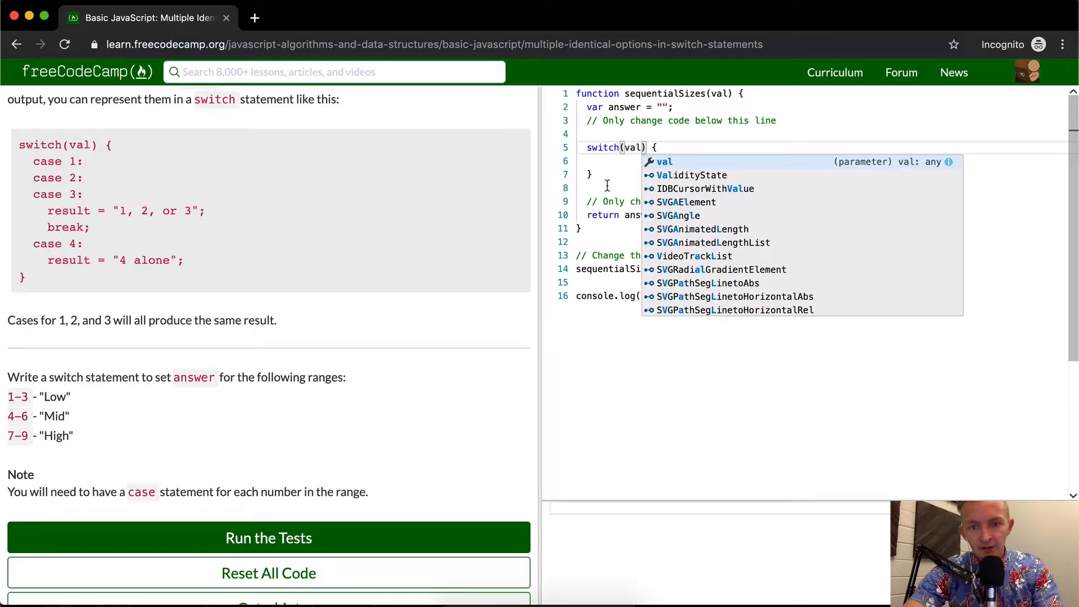
{"action": "left_click", "coordinate": [685, 188]}
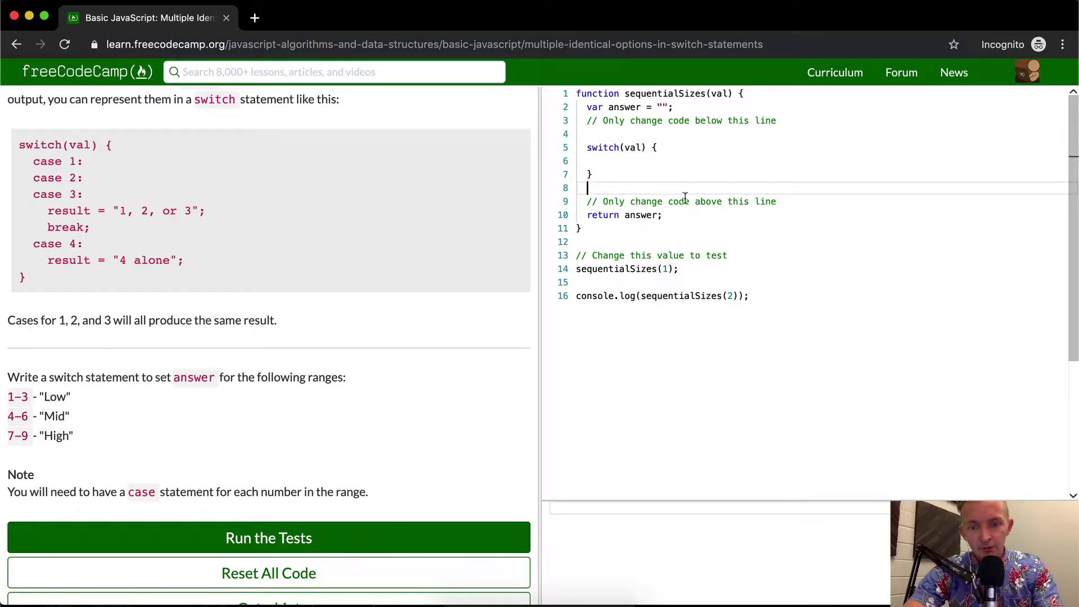
{"action": "double_click", "coordinate": [628, 106]}
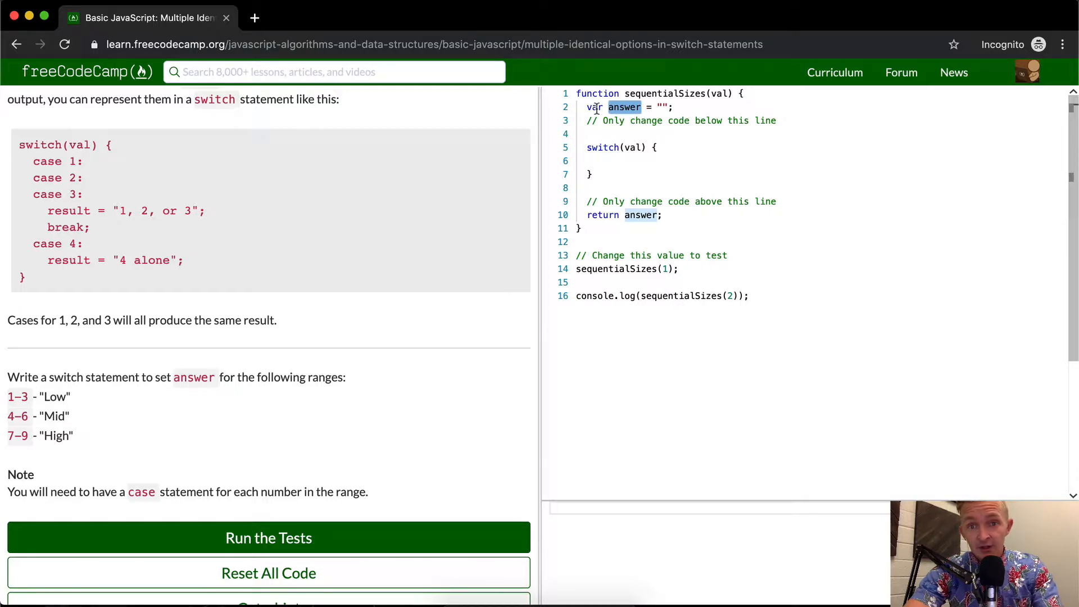
{"action": "left_click", "coordinate": [662, 107]}
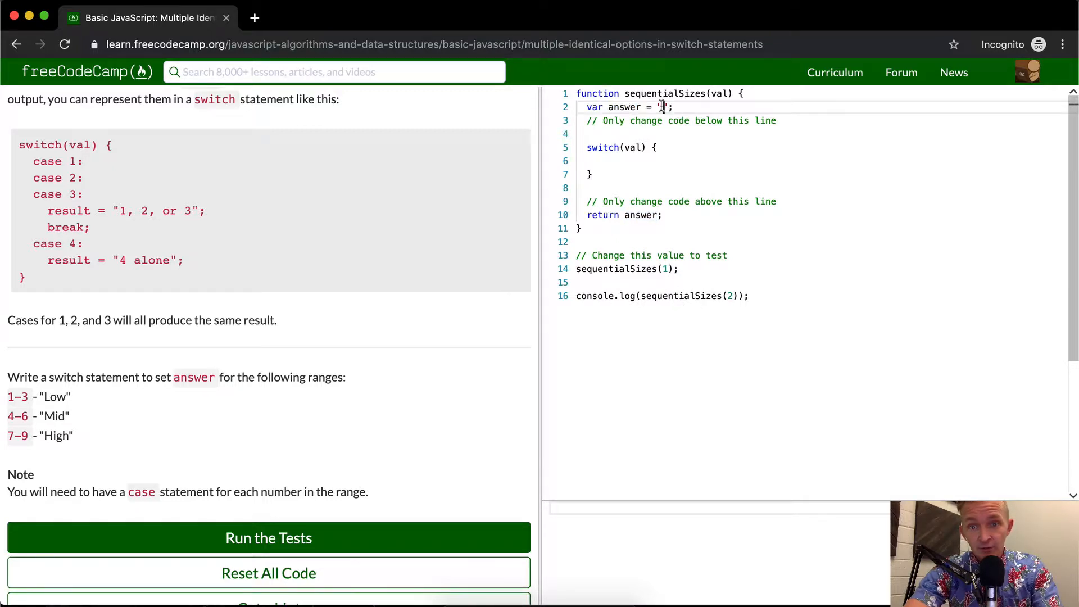
{"action": "type", "text": "empty"}
{"action": "type", "text": "st"}
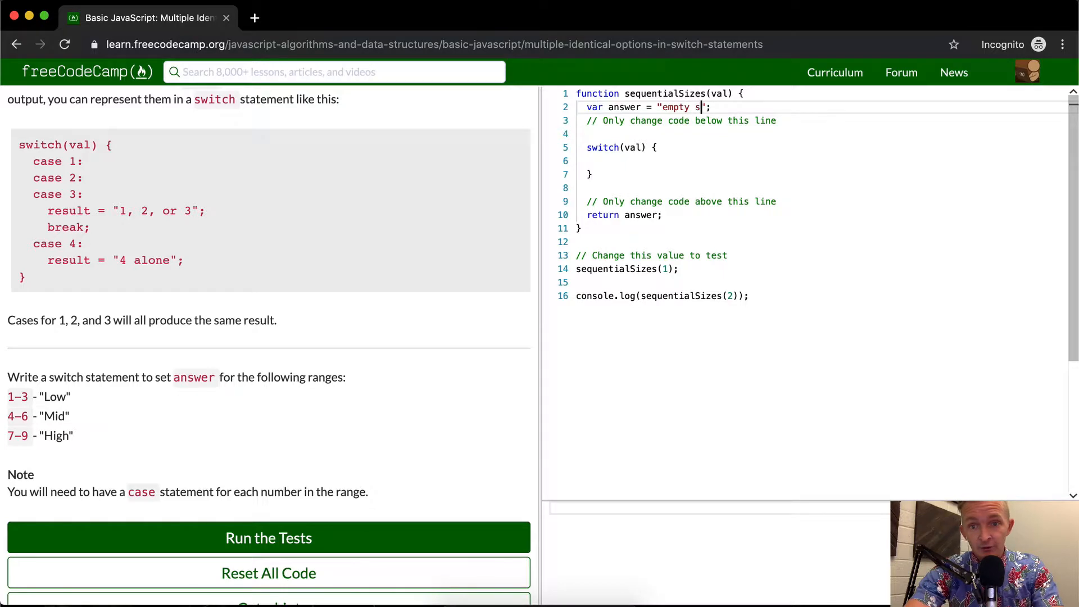
{"action": "type", "text": "ric"}
{"action": "type", "text": "g"}
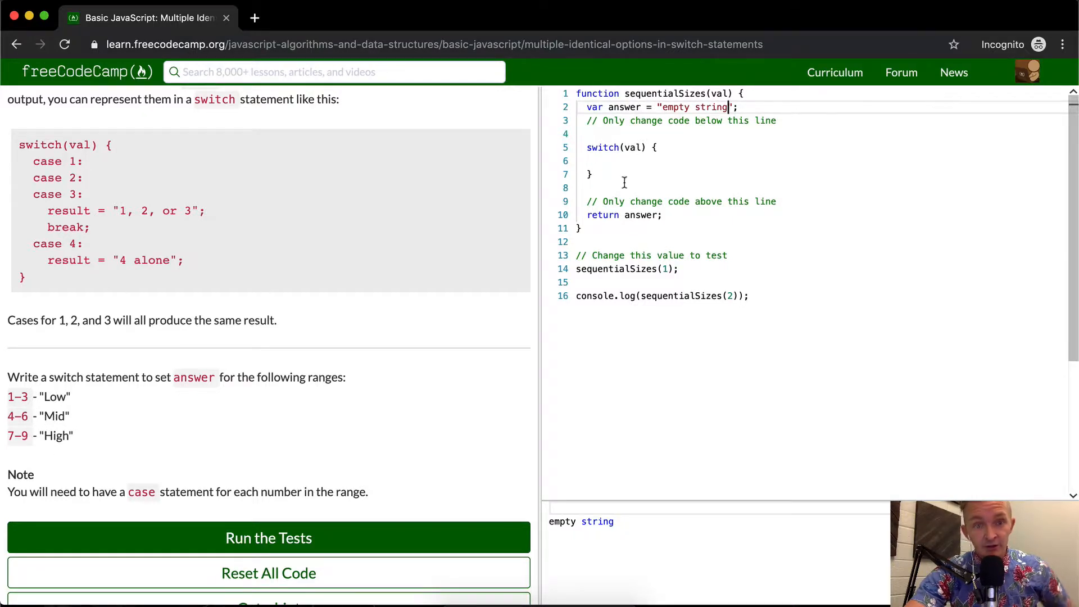
Write case 1:, case 2: and case 3: followed by answer = "1, 2, or 3"; inside the switch
{"action": "left_click", "coordinate": [661, 161]}
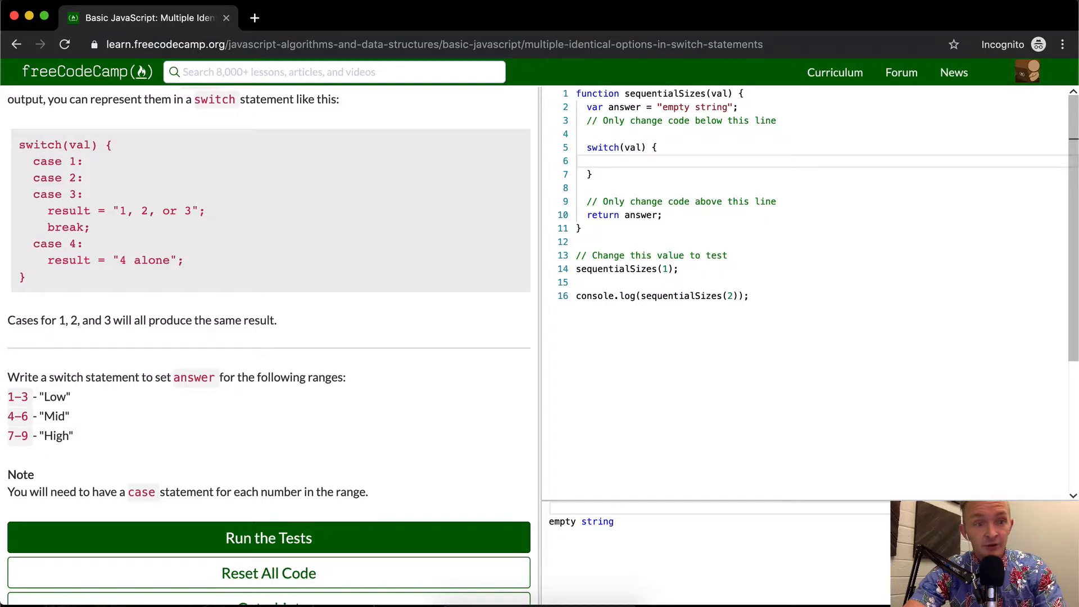
{"action": "type", "text": "case 1:"}
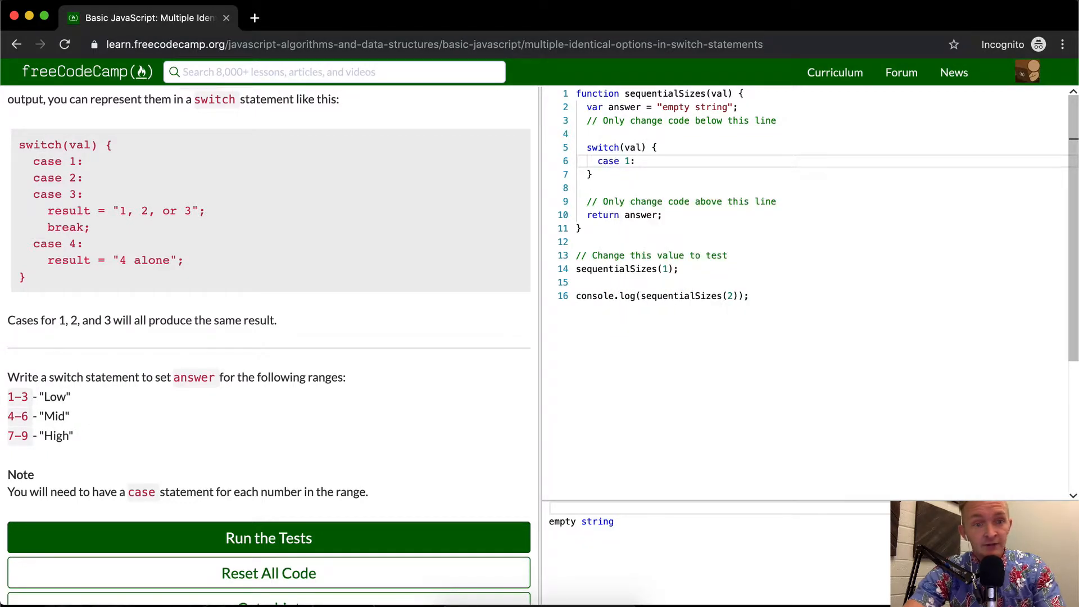
{"action": "mouse_move", "coordinate": [635, 148]}
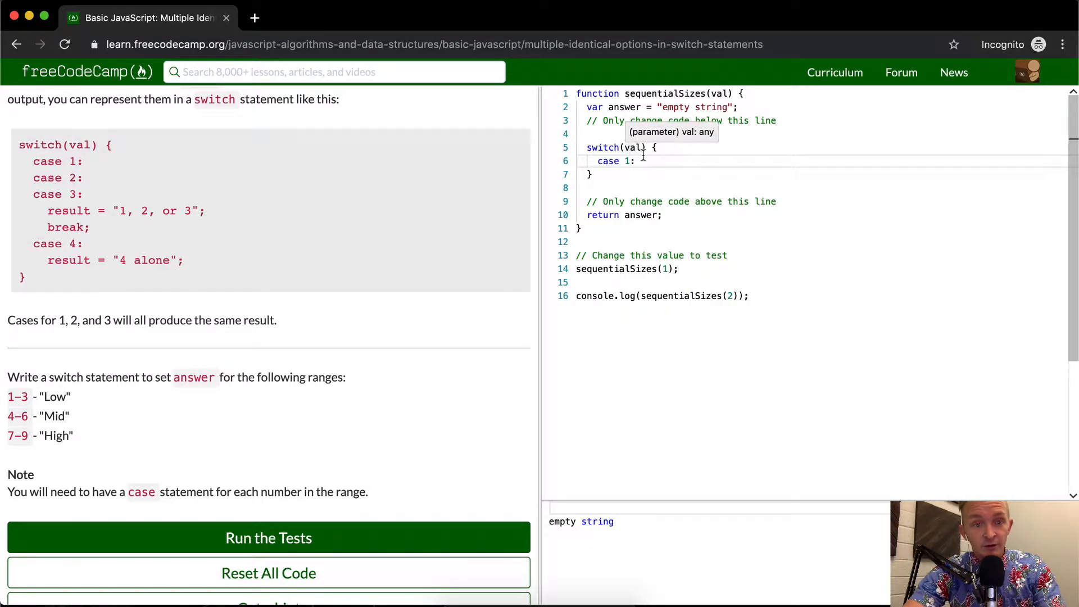
{"action": "key", "text": "Return"}
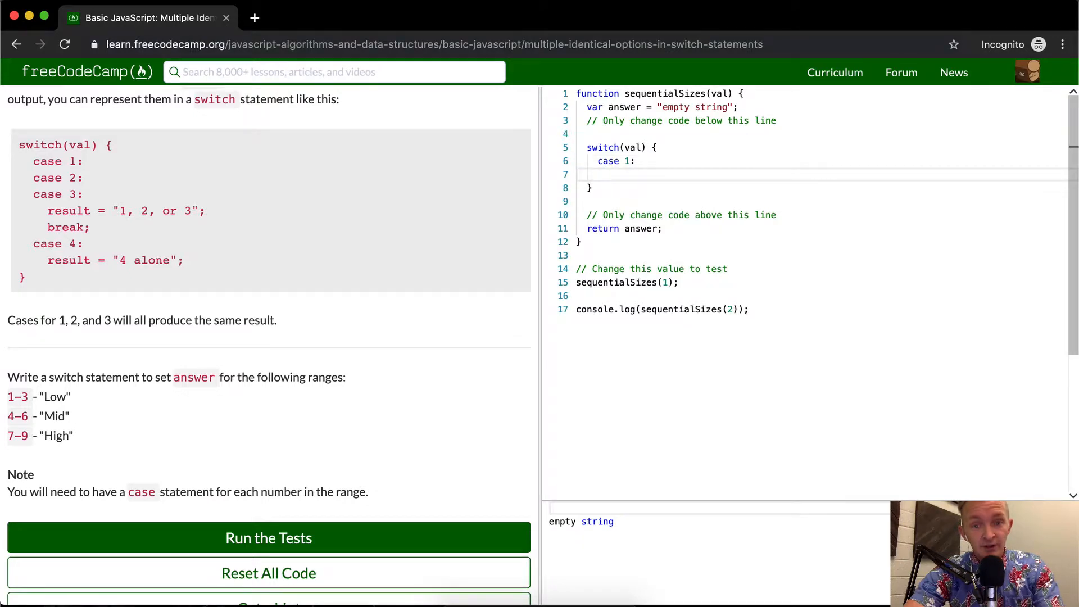
{"action": "type", "text": "case 2"}
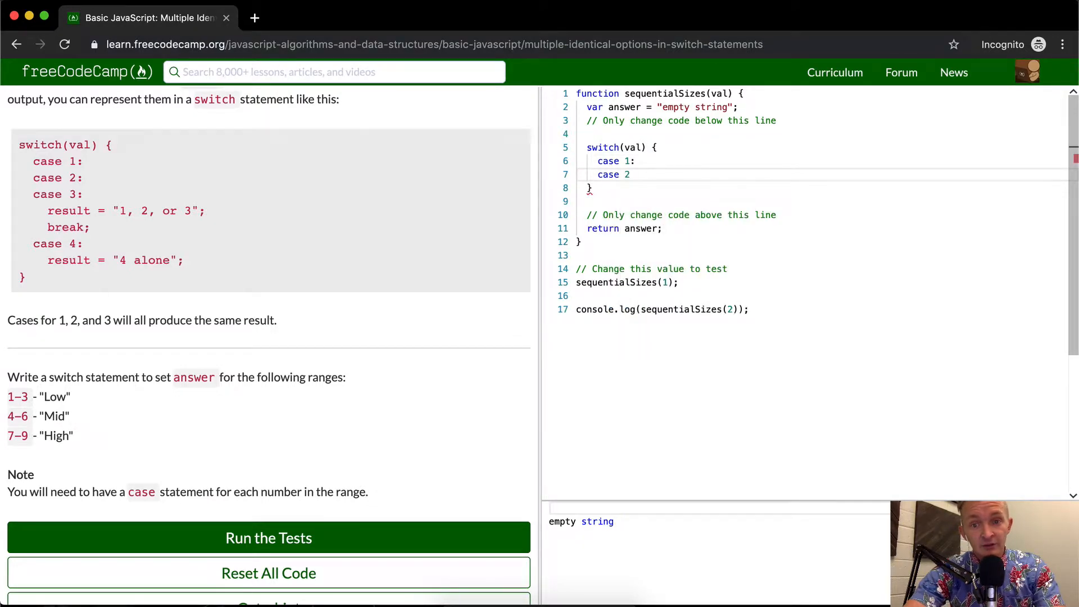
{"action": "type", "text": ":"}
{"action": "key", "text": "Return"}
{"action": "type", "text": "case"}
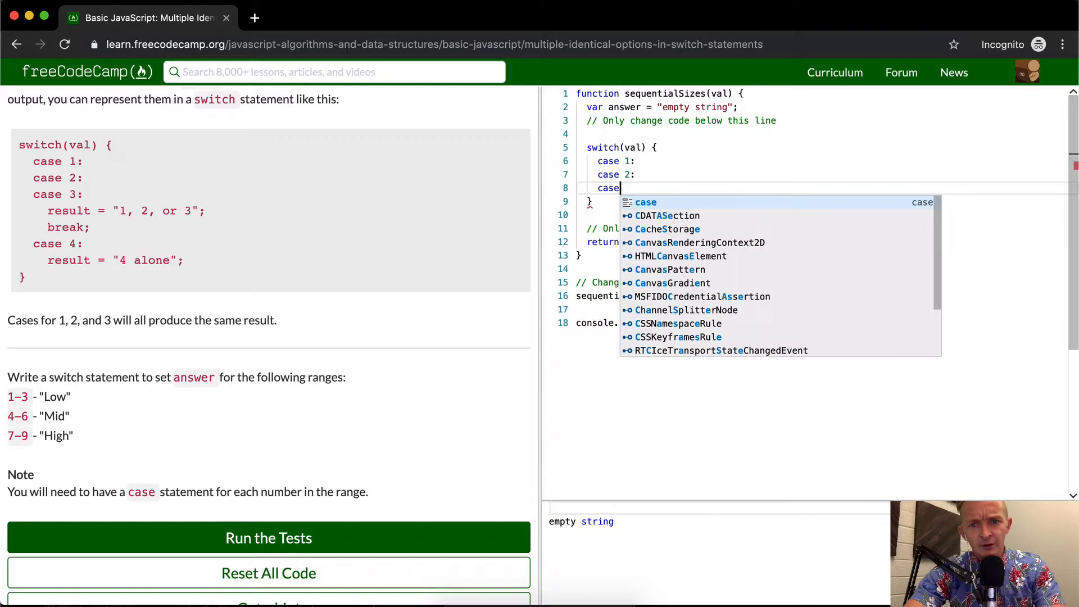
{"action": "type", "text": " 3:"}
{"action": "key", "text": "Return"}
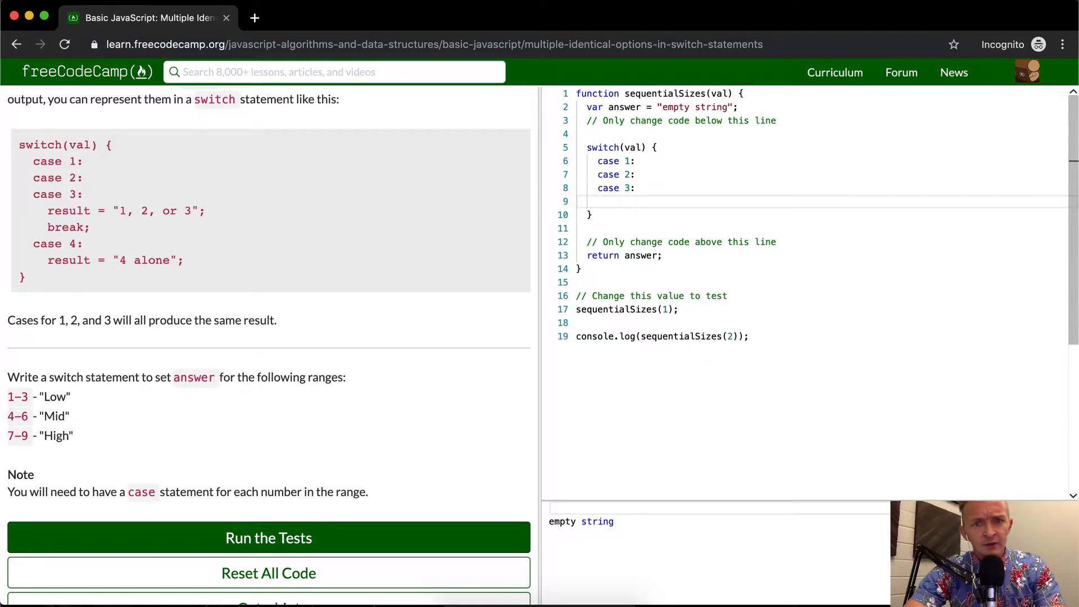
{"action": "type", "text": "answer ="}
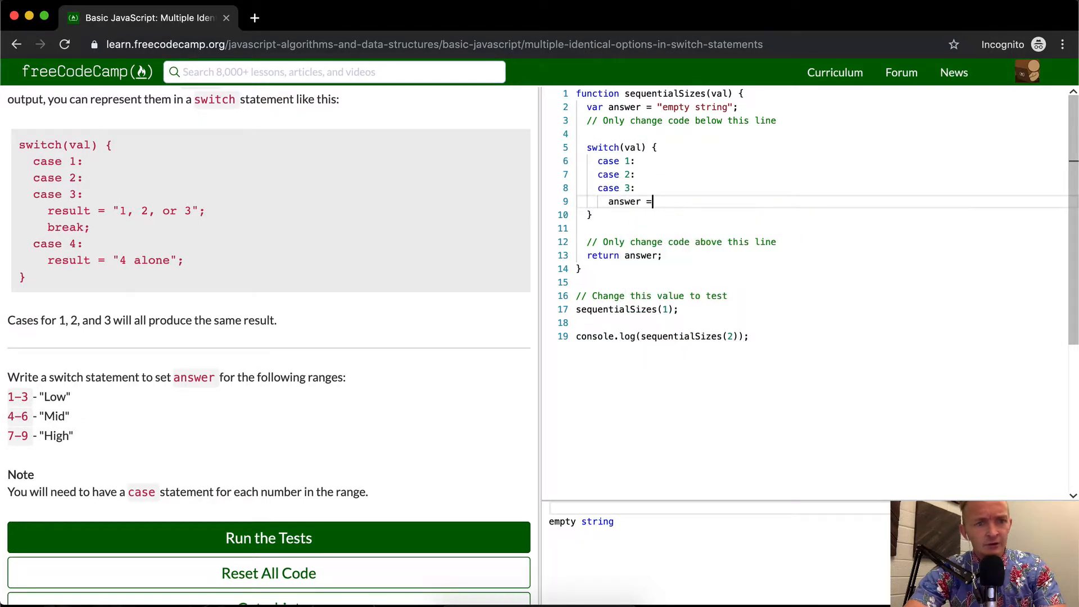
{"action": "type", "text": " \""}
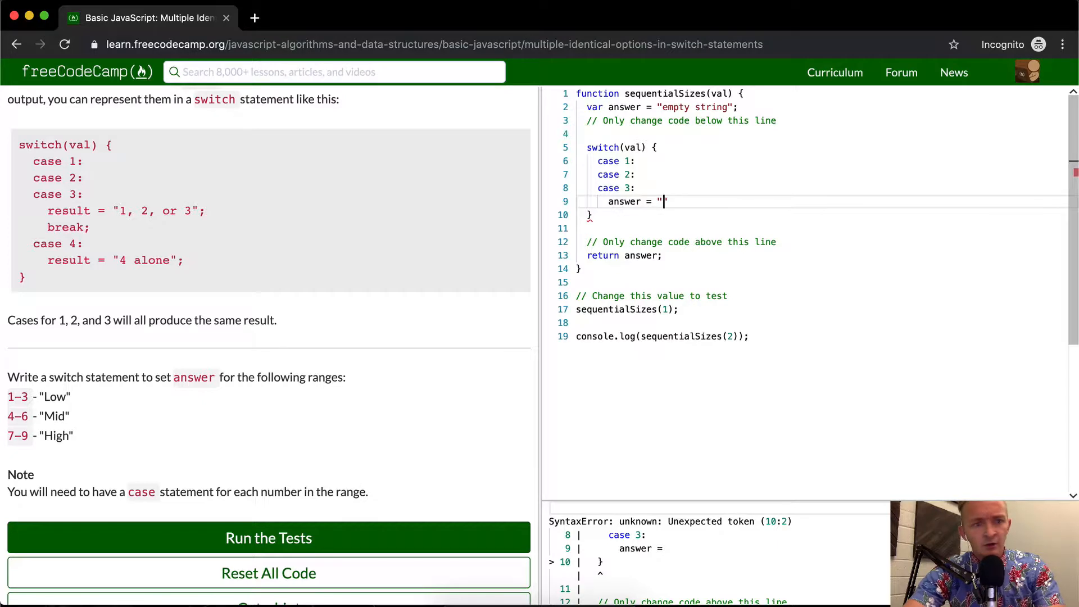
{"action": "type", "text": "1, 2, or 3"}
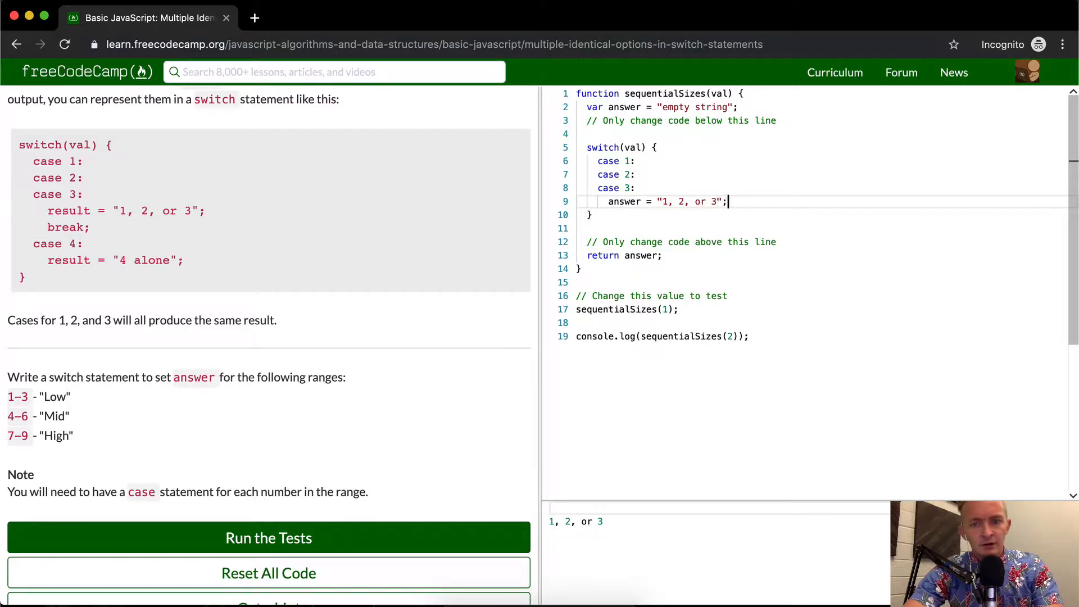
{"action": "left_click", "coordinate": [749, 336]}
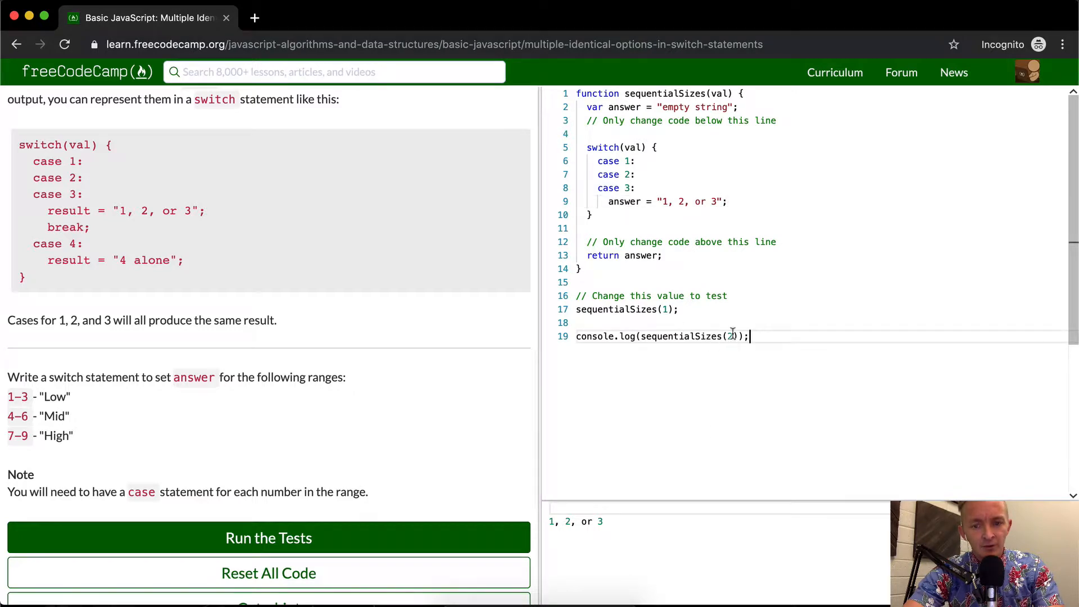
{"action": "left_click_drag", "start_coordinate": [551, 522], "coordinate": [639, 523]}
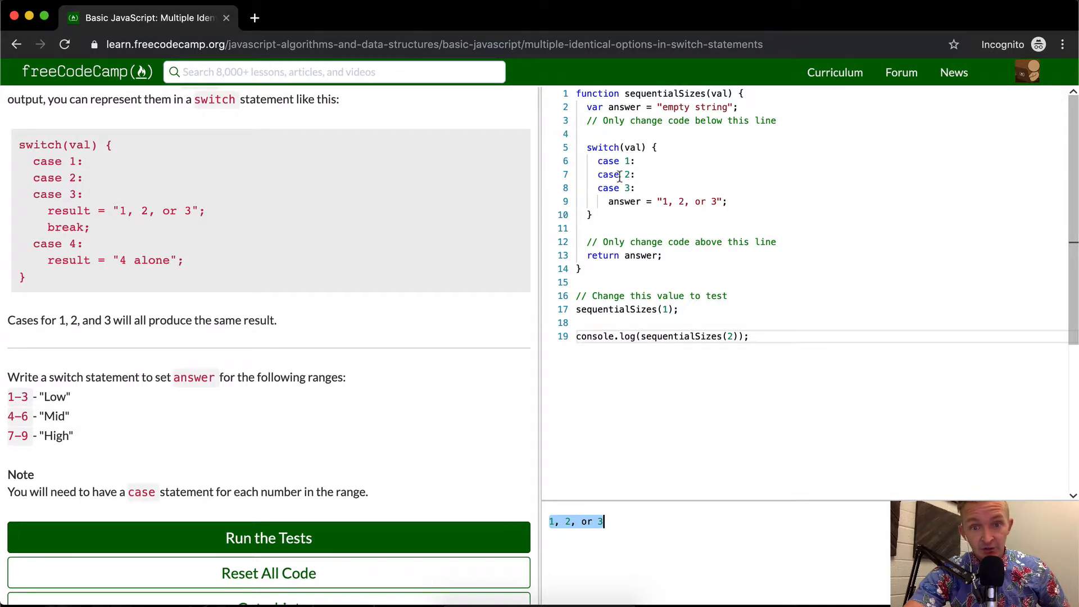
{"action": "double_click", "coordinate": [630, 202]}
{"action": "left_click_drag", "start_coordinate": [629, 202], "coordinate": [737, 201]}
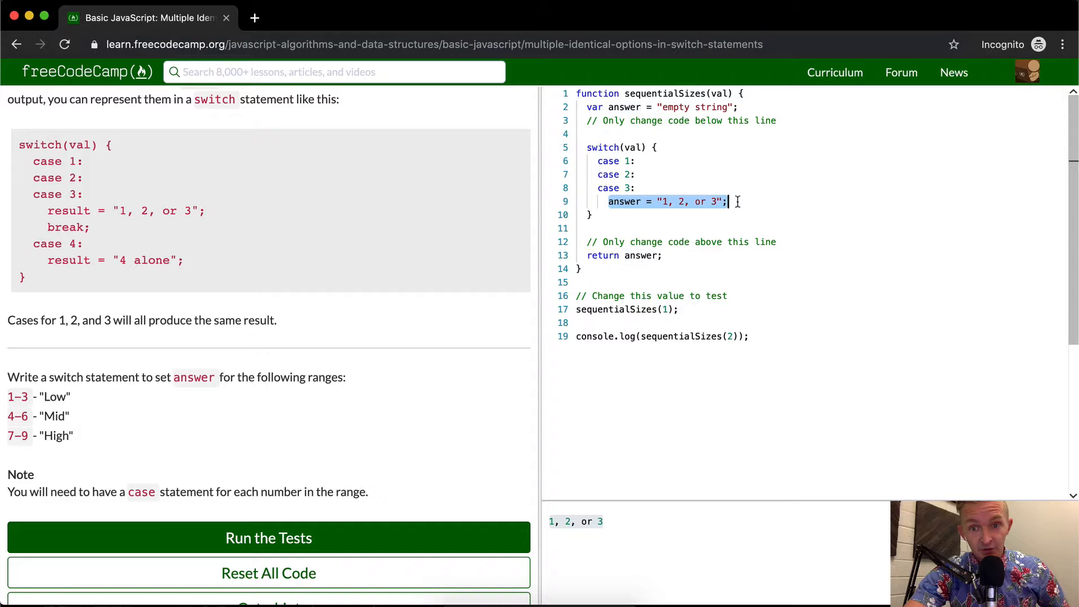
{"action": "double_click", "coordinate": [626, 202]}
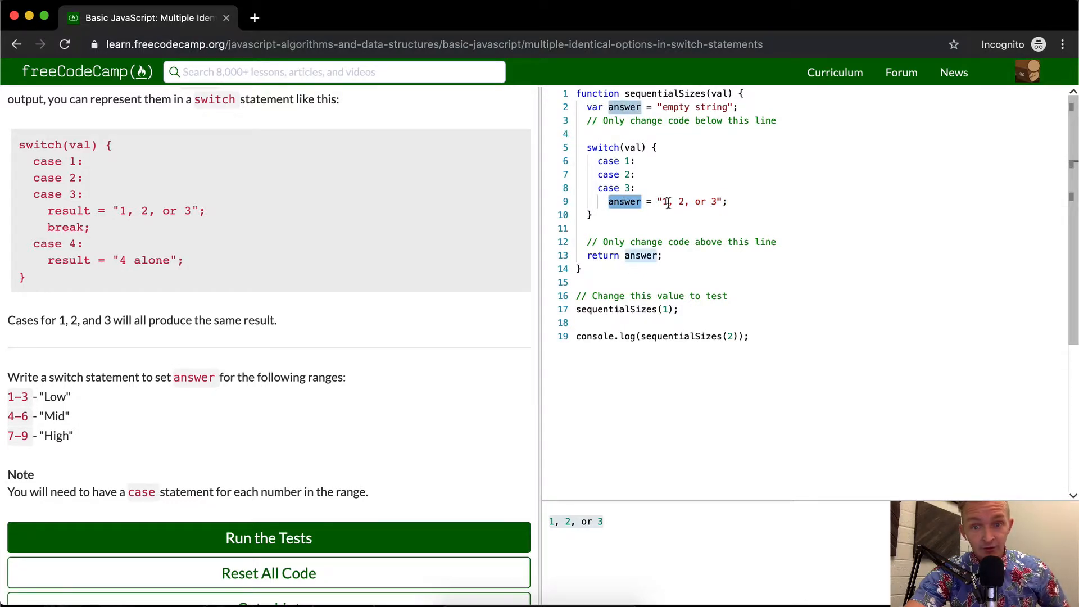
{"action": "double_click", "coordinate": [602, 254]}
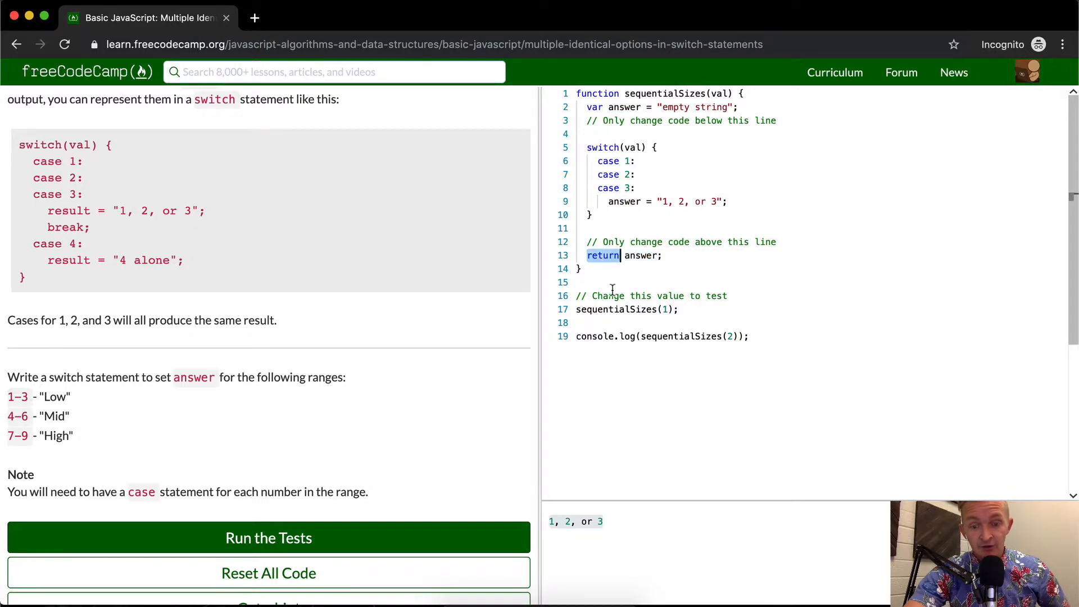
{"action": "double_click", "coordinate": [638, 255]}
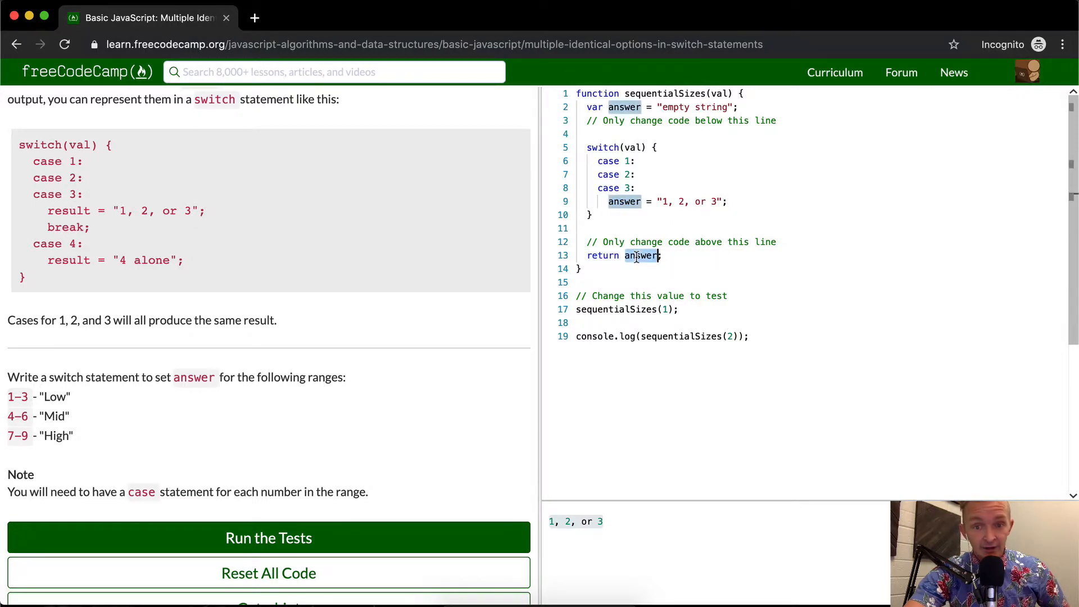
{"action": "left_click", "coordinate": [765, 338]}
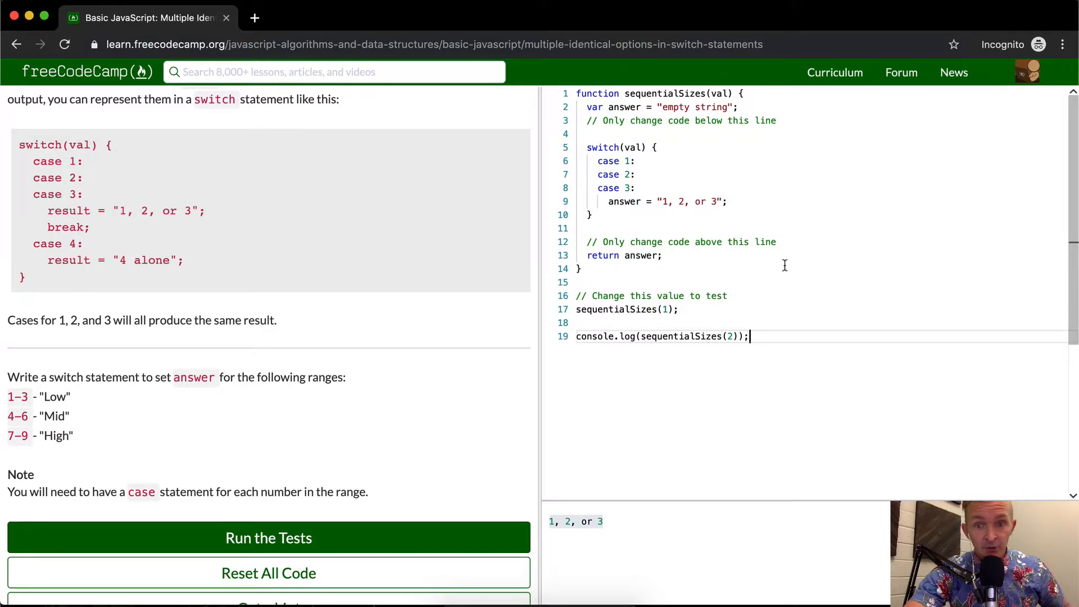
{"action": "left_click", "coordinate": [767, 187]}
End the 1–3 cases with a break; statement on its own line
{"action": "key", "text": "Return"}
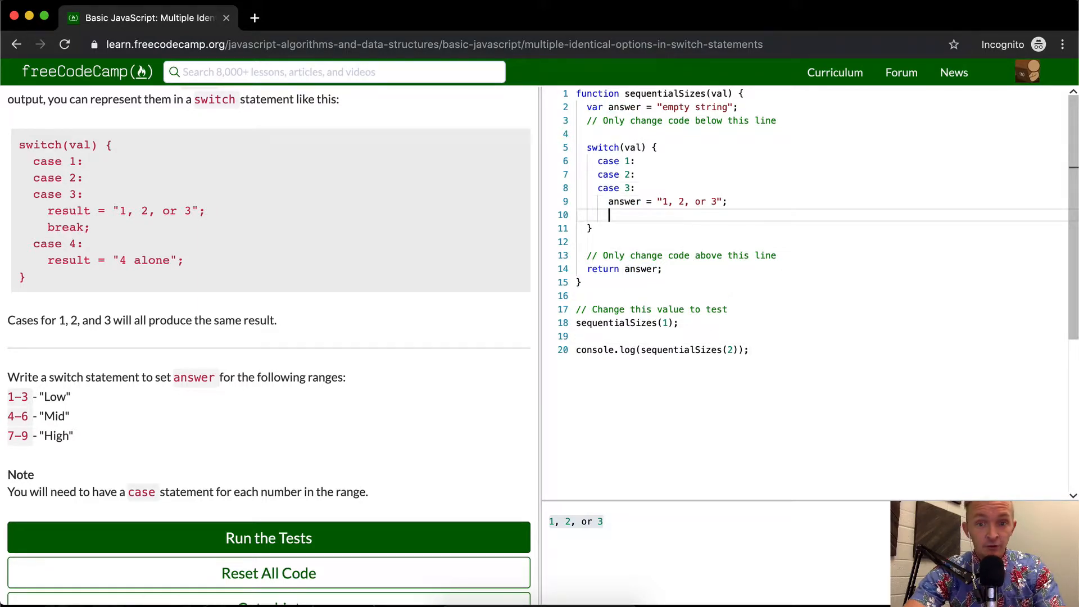
{"action": "left_click", "coordinate": [761, 201]}
{"action": "key", "text": "Return"}
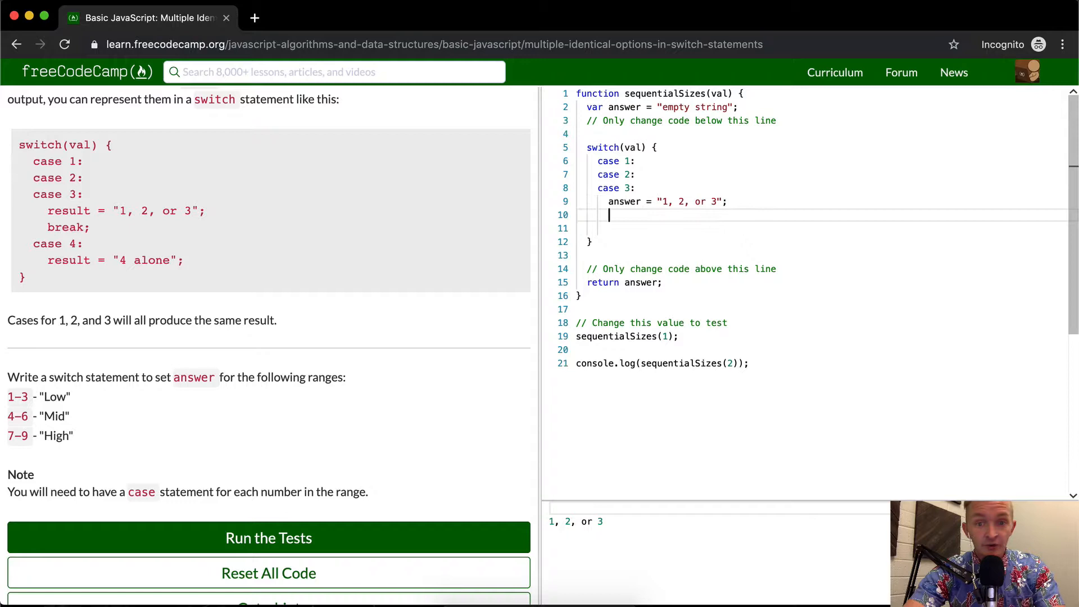
{"action": "type", "text": "break"}
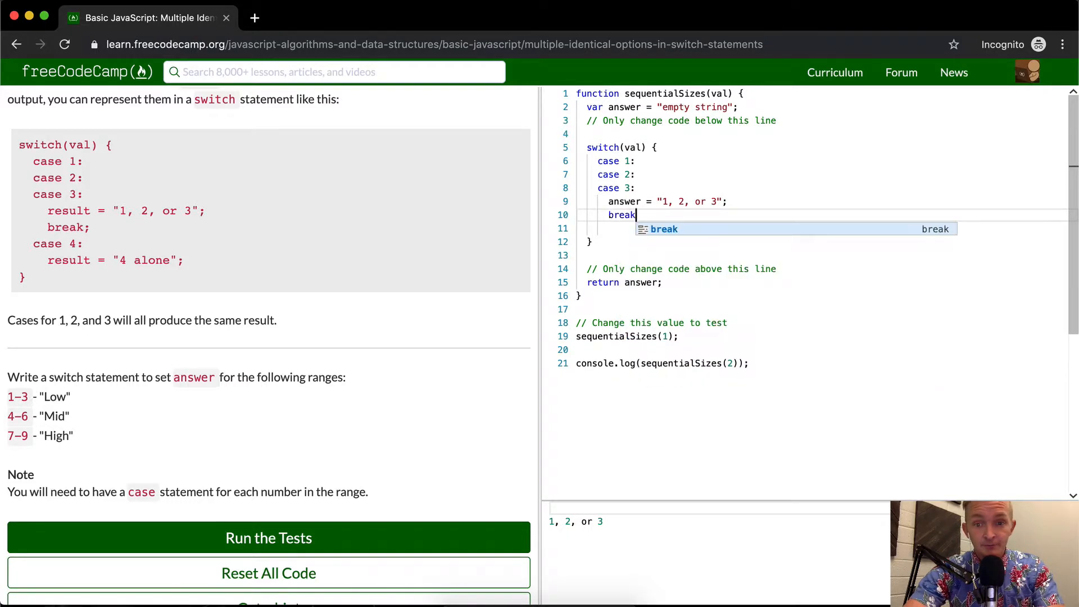
{"action": "type", "text": ";"}
{"action": "key", "text": "Return"}
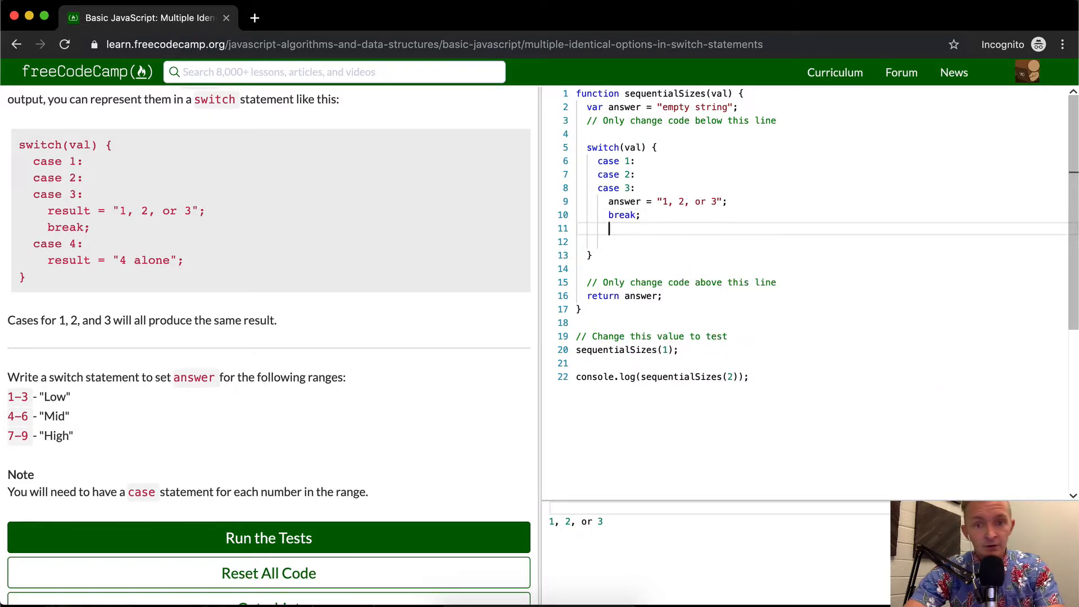
{"action": "type", "text": "ca"}
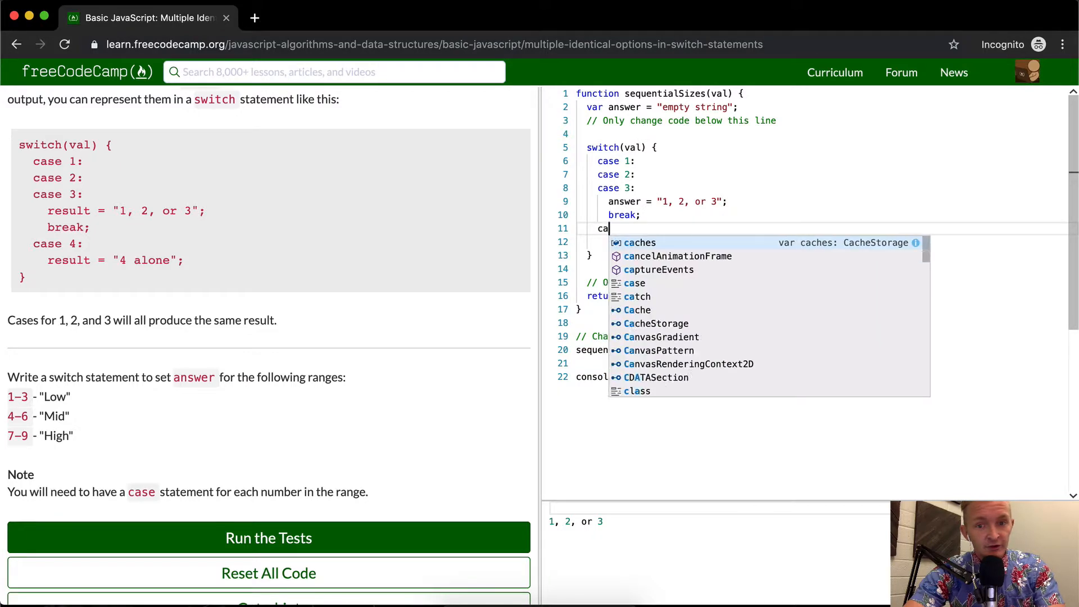
{"action": "type", "text": "se"}
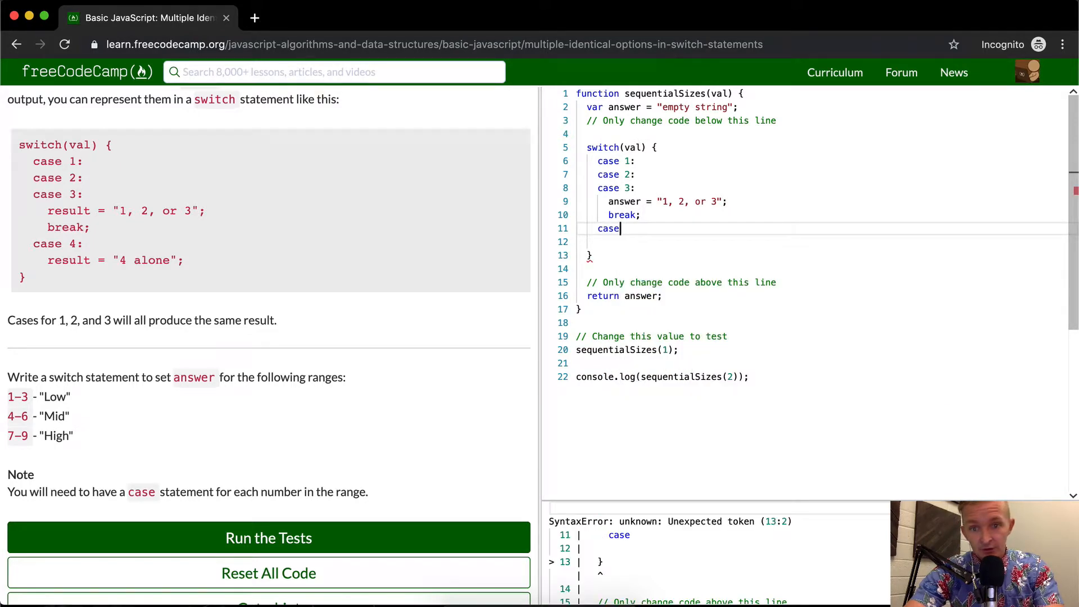
{"action": "type", "text": ":"}
Add case 4:, case 5: and case 6: setting answer = "Mid";, then select the "1, 2, or 3" text to replace it with Low
{"action": "key", "text": "Return"}
{"action": "type", "text": "case 56"}
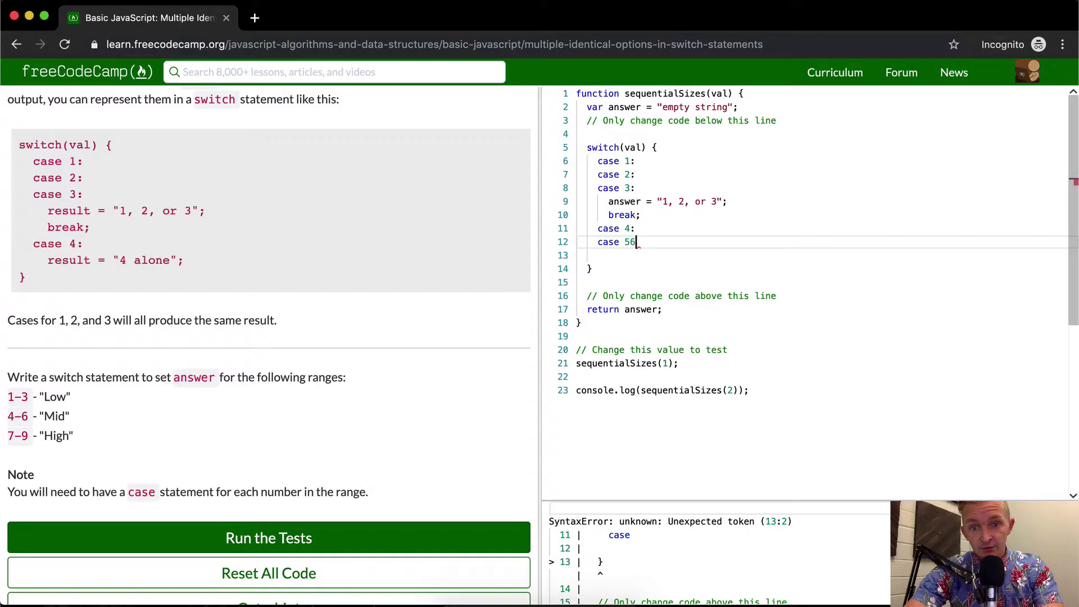
{"action": "key", "text": "BackSpace"}
{"action": "type", "text": ":"}
{"action": "key", "text": "Return"}
{"action": "type", "text": "case "}
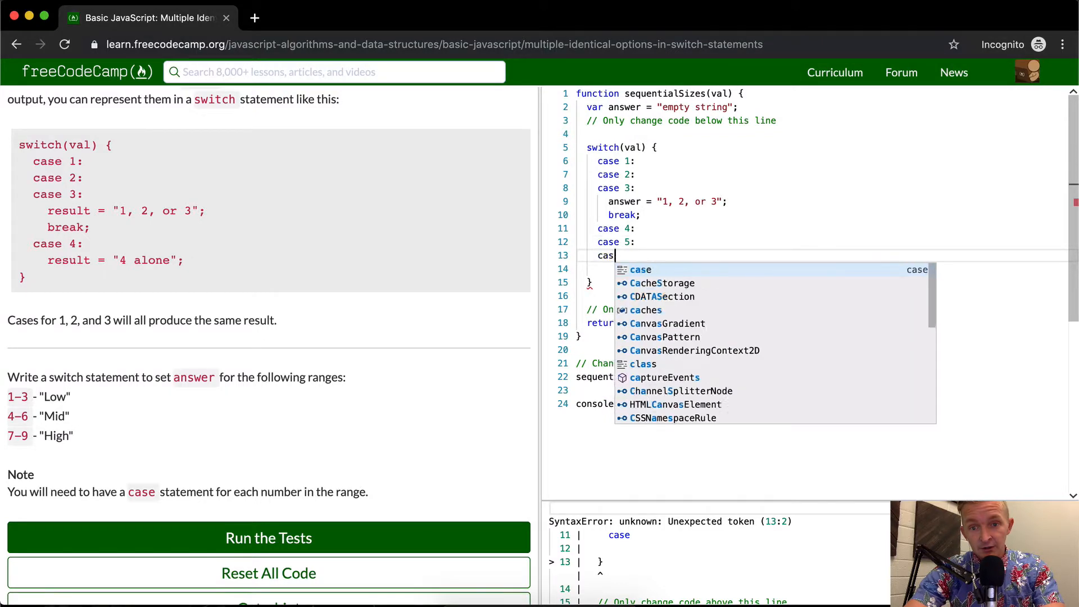
{"action": "type", "text": "6:"}
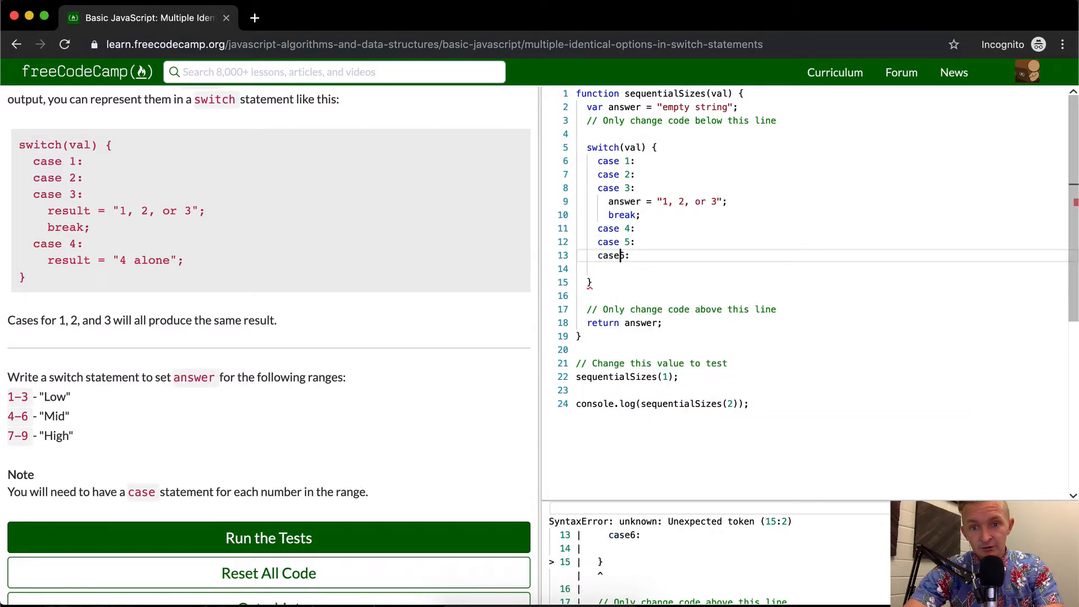
{"action": "key", "text": "Right"}
{"action": "key", "text": "Return"}
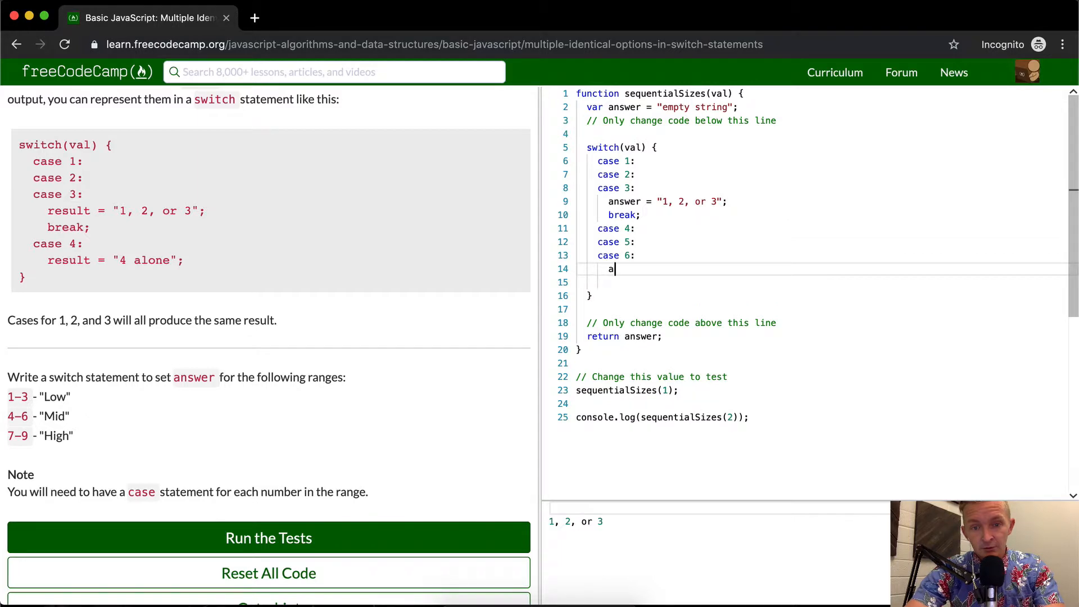
{"action": "type", "text": "answer = \""}
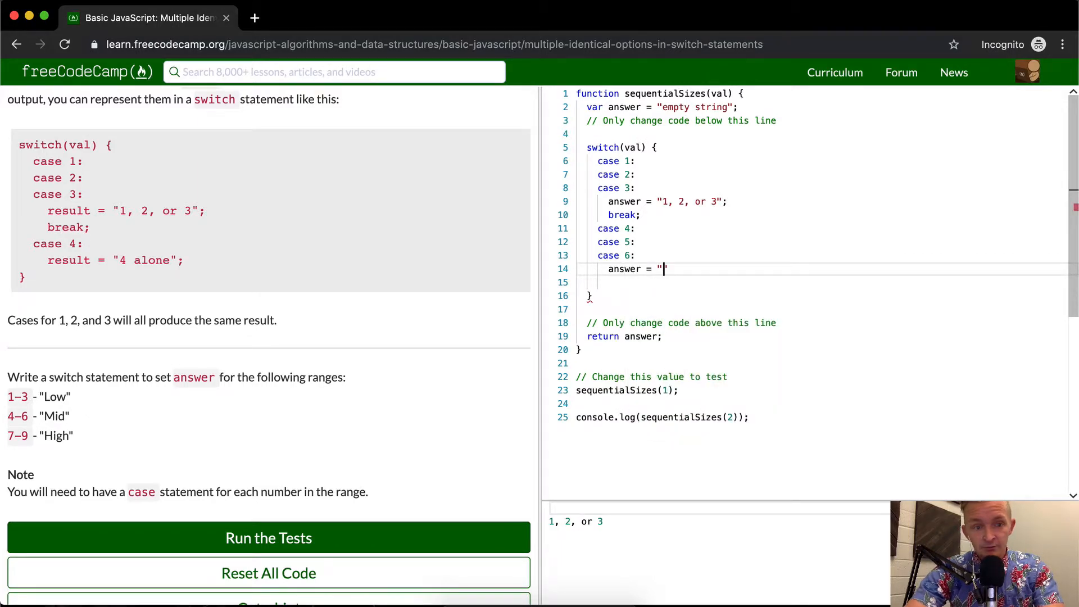
{"action": "type", "text": "Mid"}
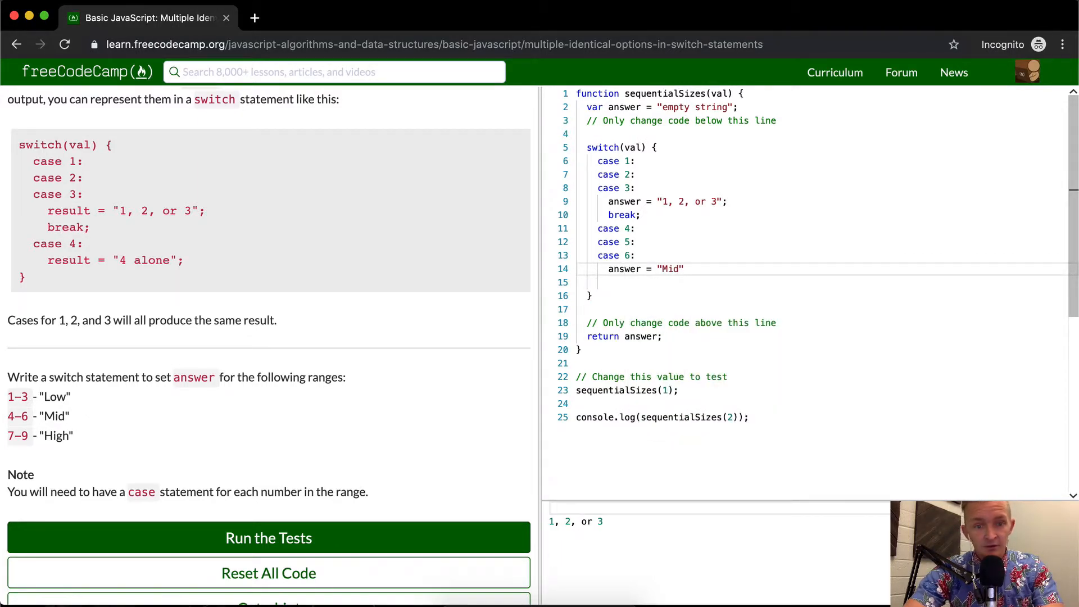
{"action": "key", "text": "Right"}
{"action": "type", "text": ";"}
{"action": "left_click_drag", "start_coordinate": [717, 202], "coordinate": [663, 201]}
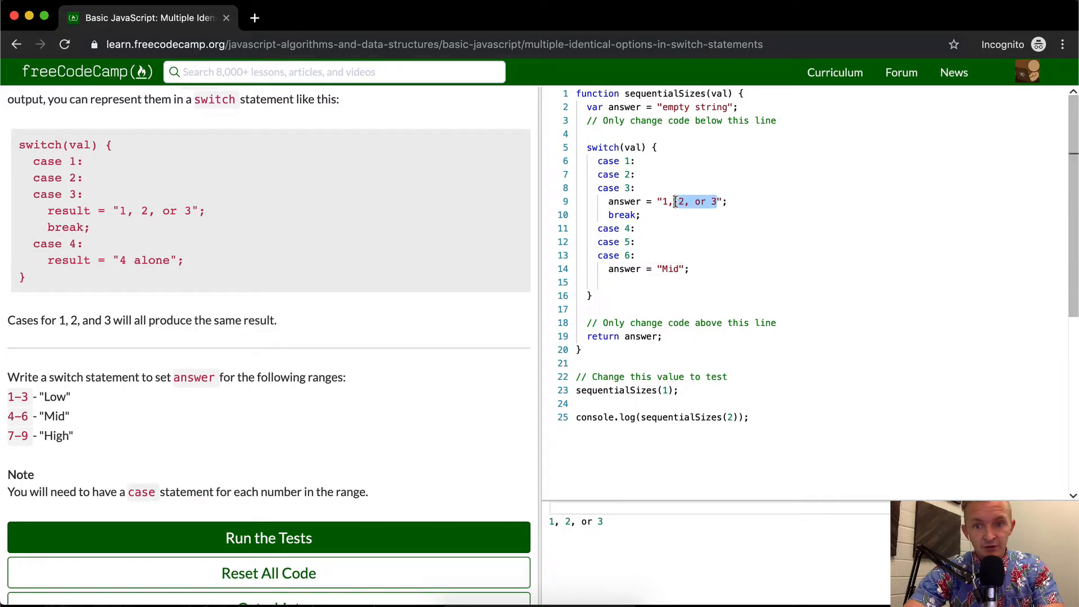
{"action": "type", "text": "Low"}
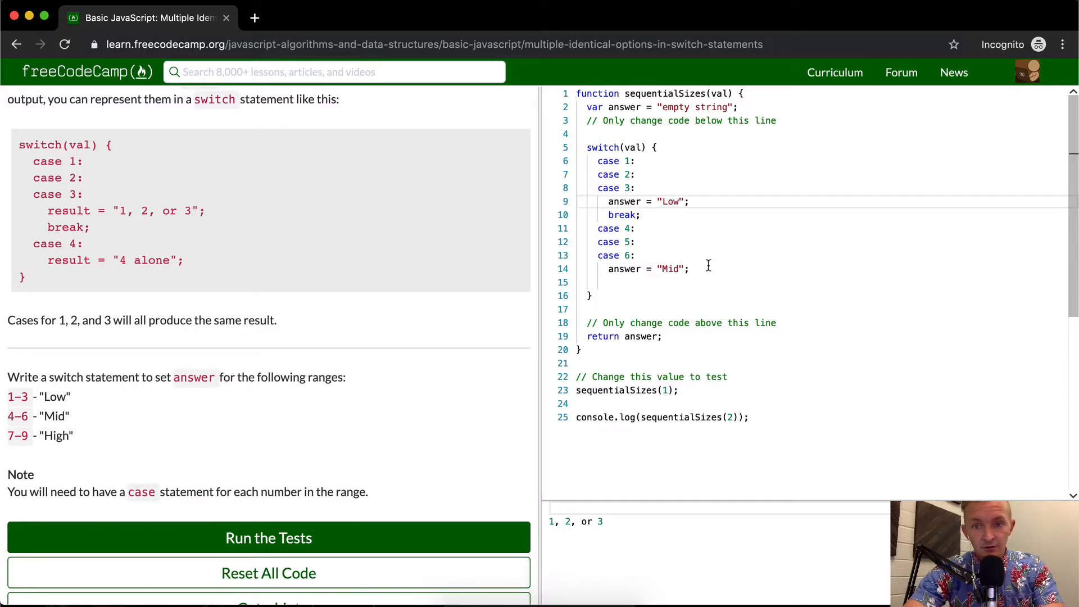
Add case 7:, case 8: and case 9: setting answer = "High";, removing the stray blank line beneath
{"action": "left_click", "coordinate": [707, 268]}
{"action": "key", "text": "Return"}
{"action": "type", "text": "c"}
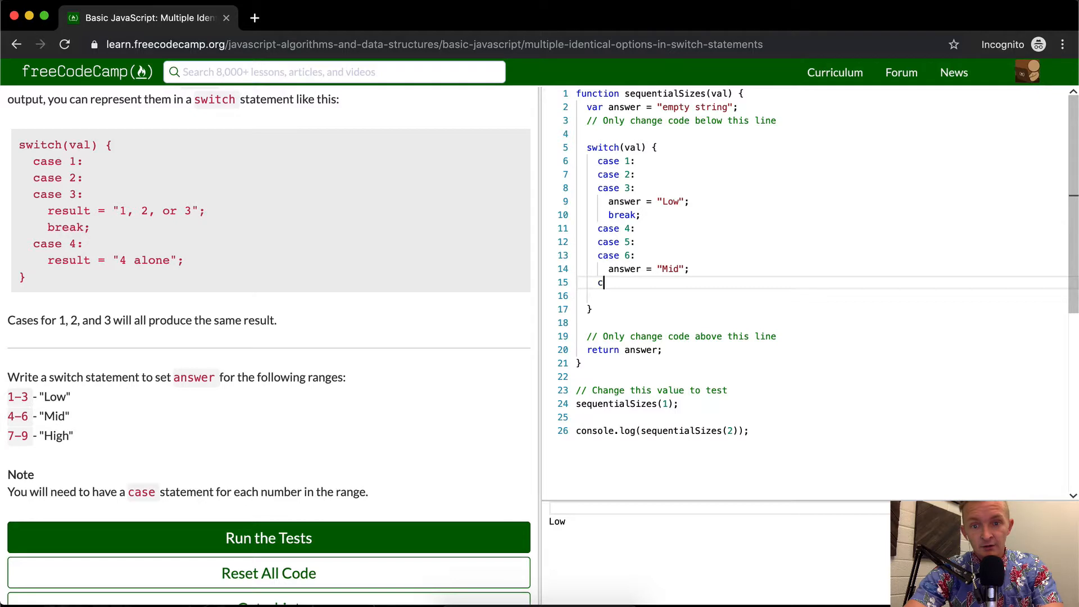
{"action": "type", "text": "ase 7"}
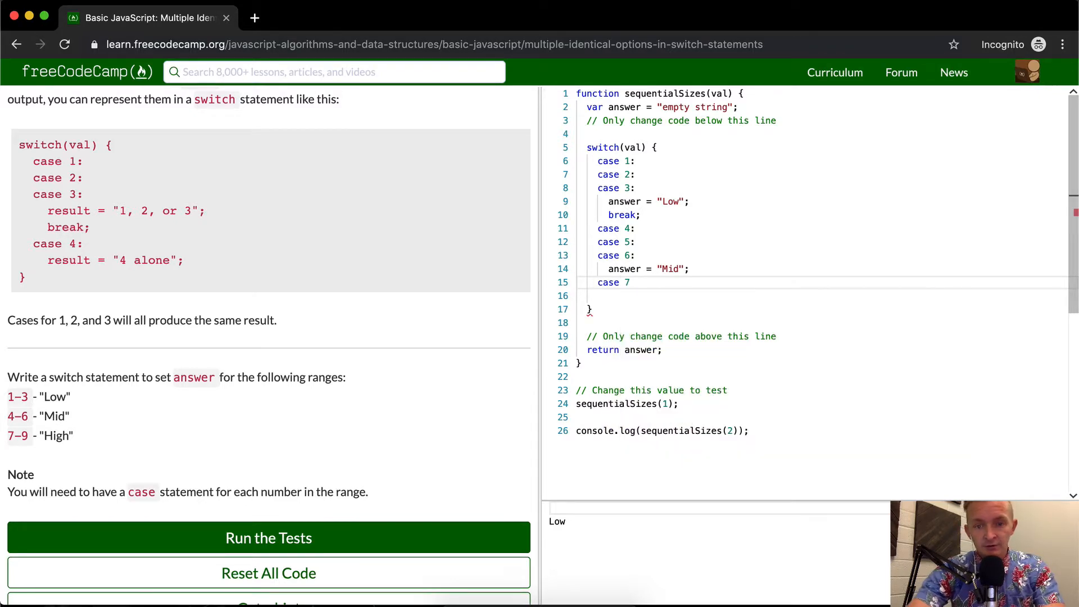
{"action": "key", "text": "Return"}
{"action": "key", "text": "BackSpace"}
{"action": "key", "text": "BackSpace"}
{"action": "type", "text": ":"}
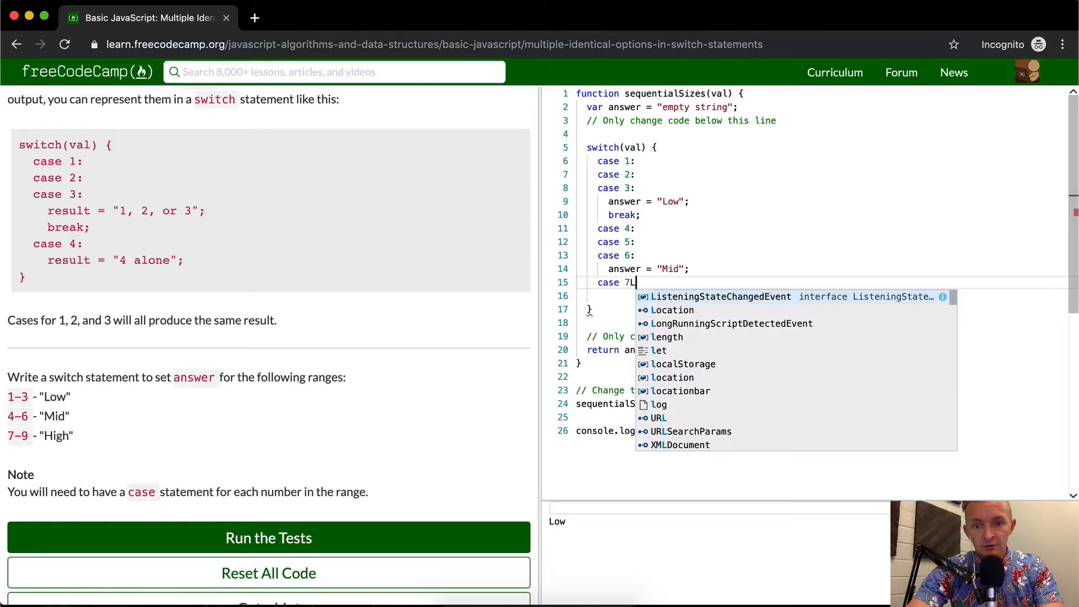
{"action": "key", "text": "Return"}
{"action": "type", "text": "case 8:"}
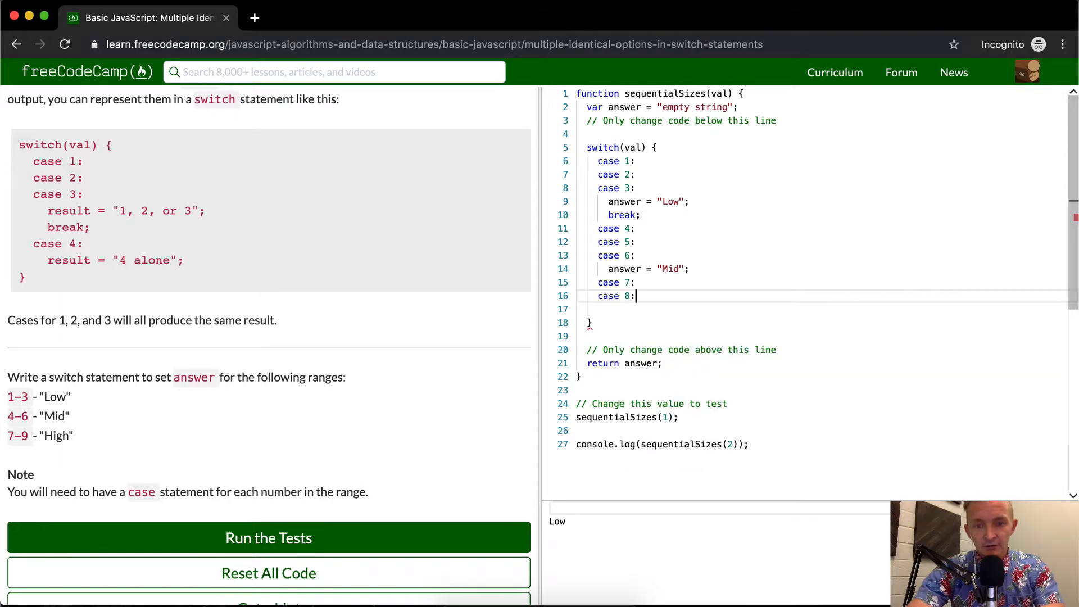
{"action": "key", "text": "Return"}
{"action": "type", "text": "case 9L"}
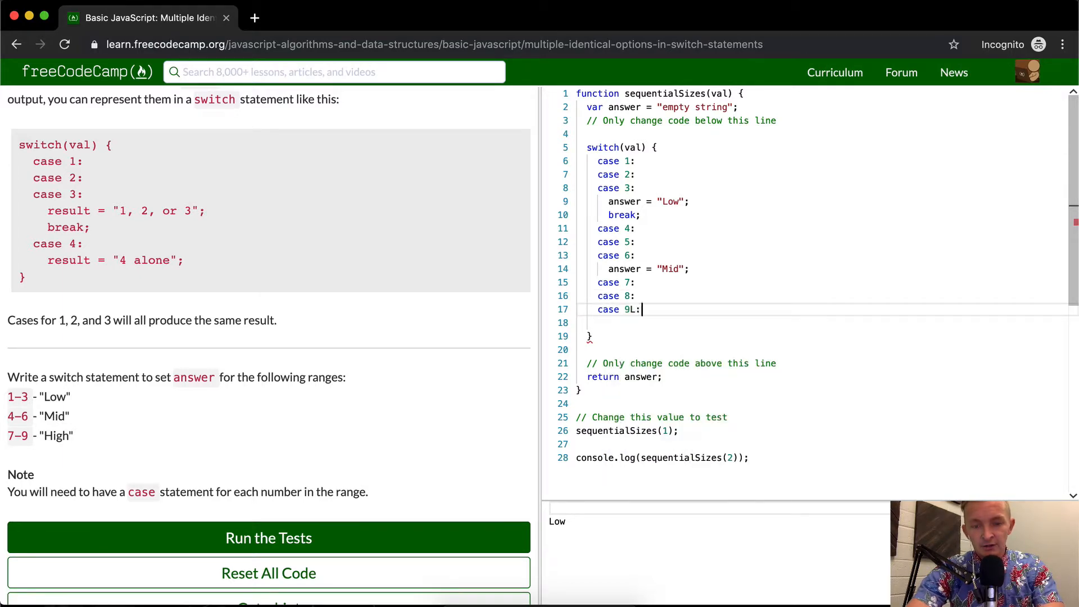
{"action": "key", "text": "BackSpace"}
{"action": "type", "text": ":"}
{"action": "key", "text": "Return"}
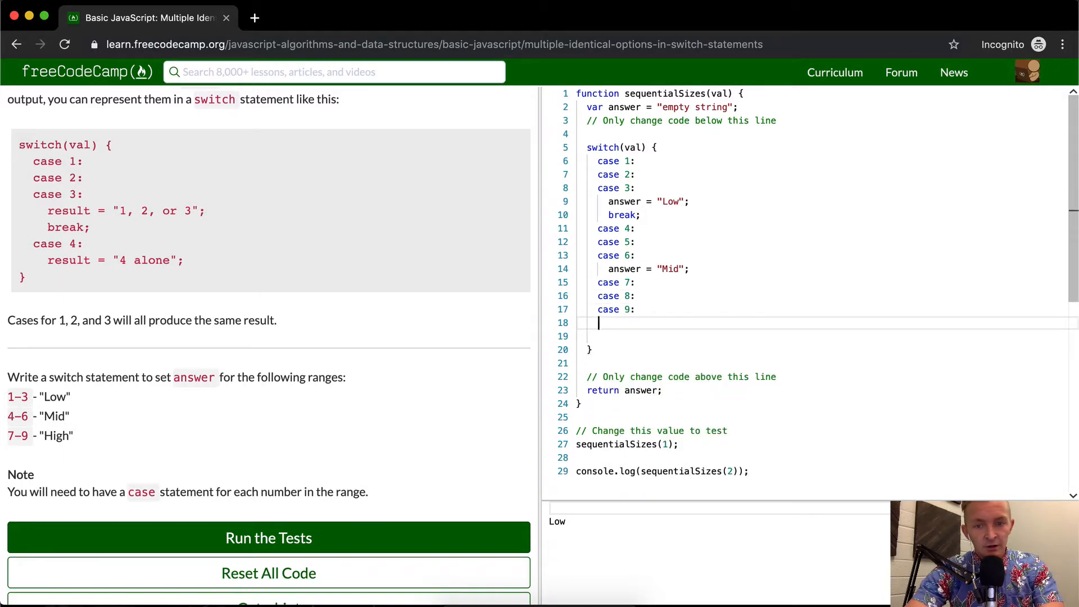
{"action": "type", "text": "answer = "}
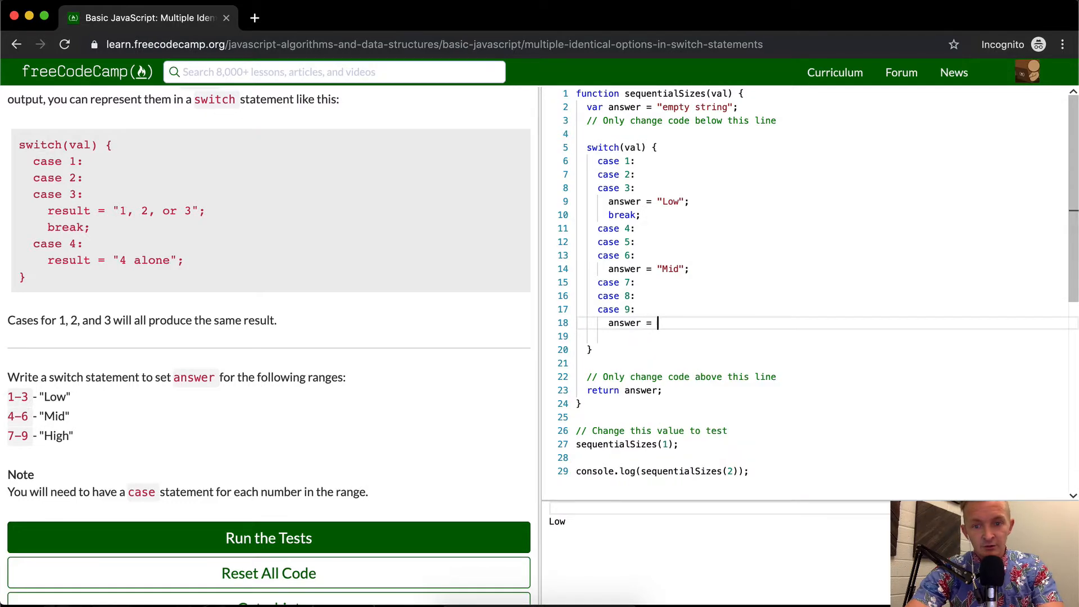
{"action": "type", "text": "\"Hi"}
{"action": "type", "text": "gh\";"}
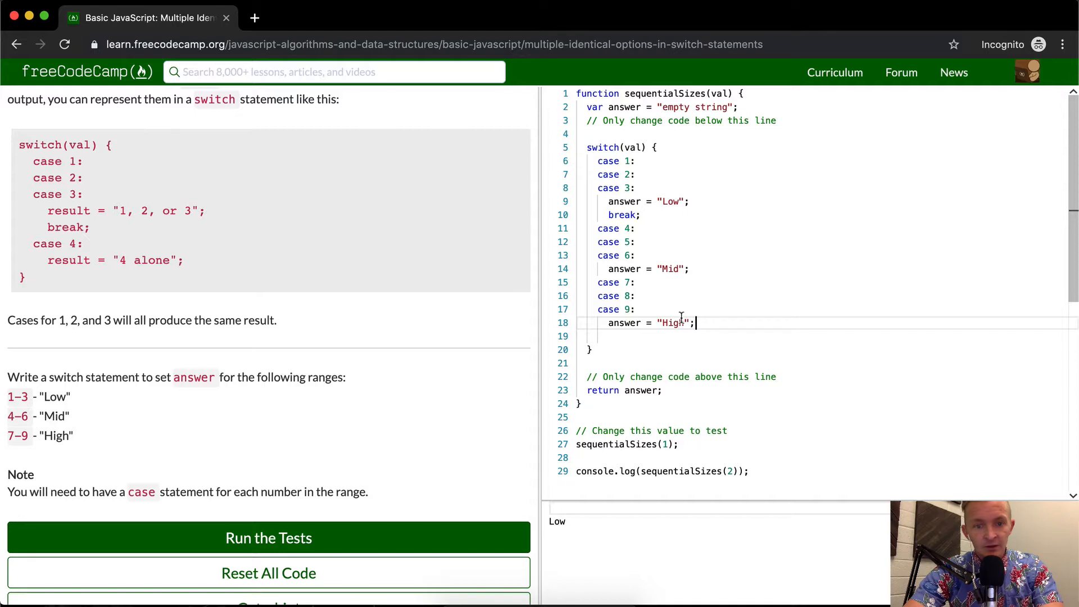
{"action": "left_click", "coordinate": [681, 334]}
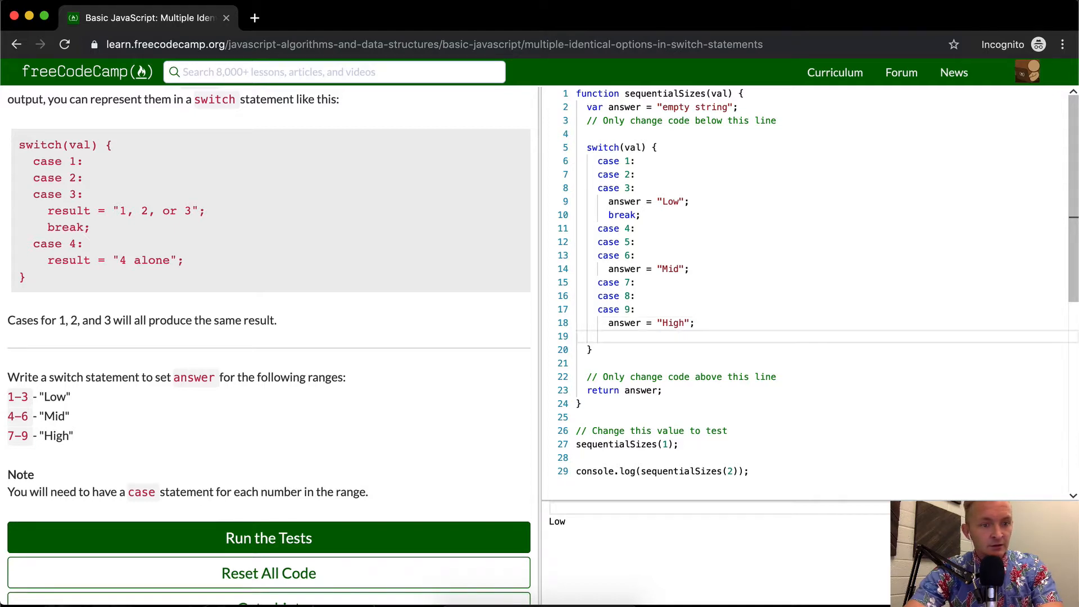
{"action": "key", "text": "BackSpace"}
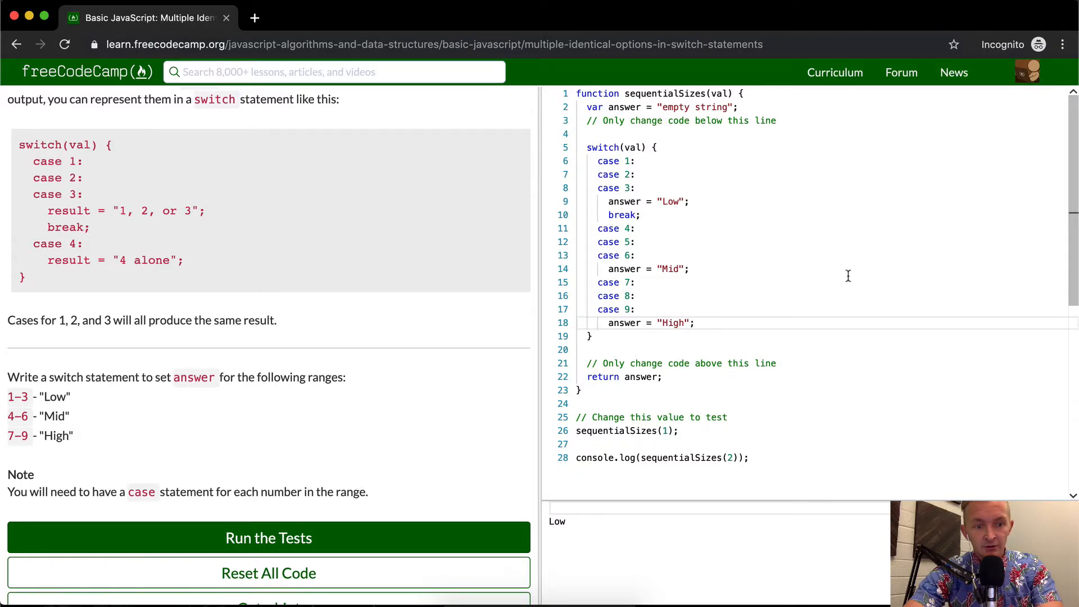
{"action": "scroll", "coordinate": [331, 397], "scroll_direction": "down", "scroll_amount": 10}
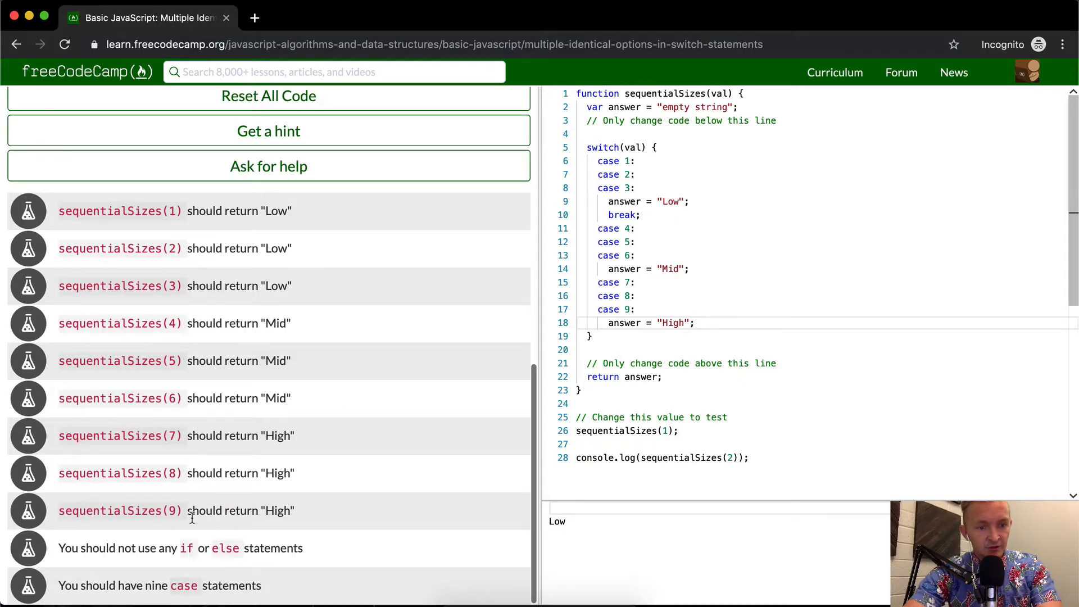
{"action": "scroll", "coordinate": [215, 370], "scroll_direction": "up", "scroll_amount": 10}
{"action": "left_click", "coordinate": [640, 295]}
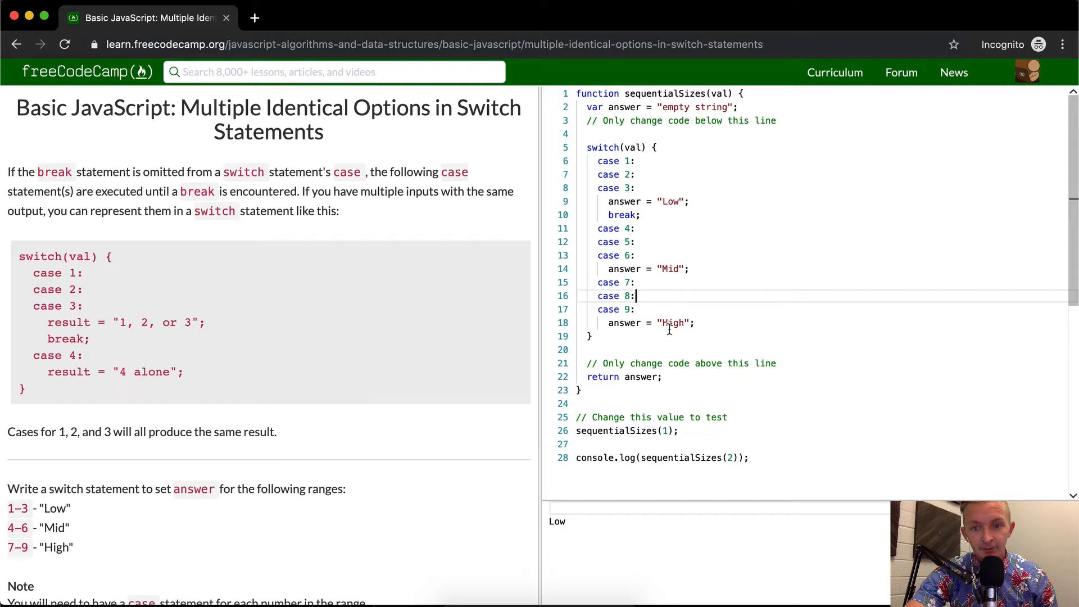
Change the logged call to sequentialSizes(4) so the console prints its result
{"action": "left_click", "coordinate": [709, 268]}
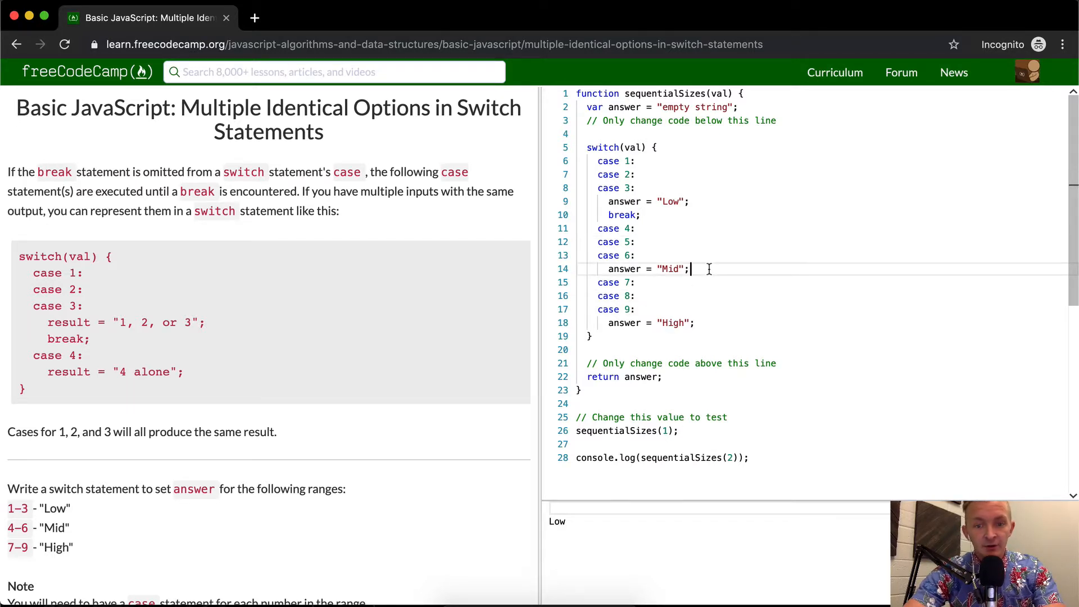
{"action": "left_click", "coordinate": [735, 457]}
{"action": "type", "text": "4"}
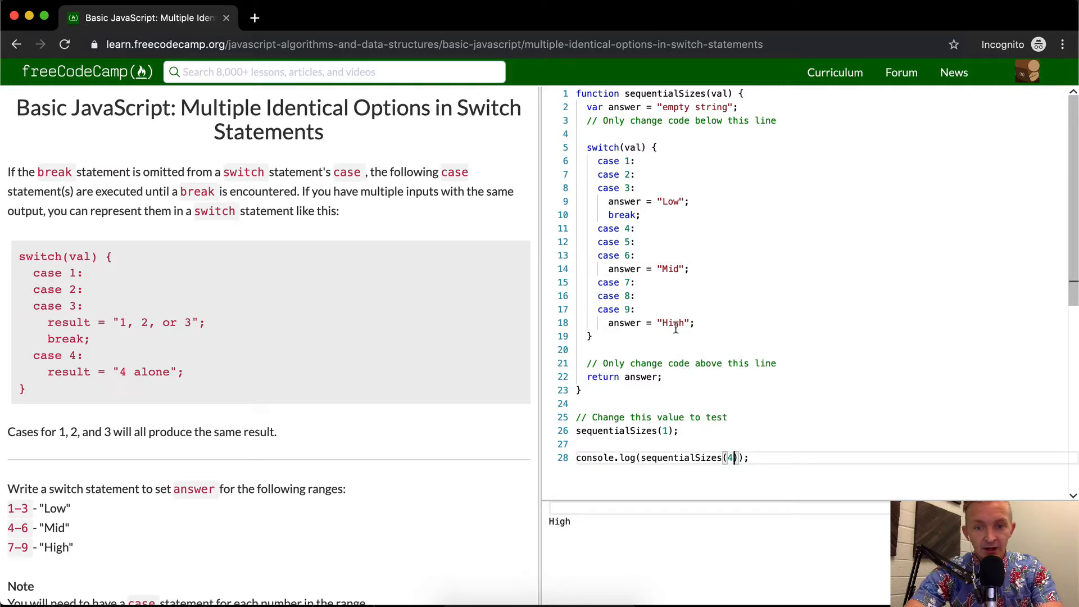
Briefly add a break line after answer = "Mid"; and delete it again
{"action": "left_click", "coordinate": [643, 270]}
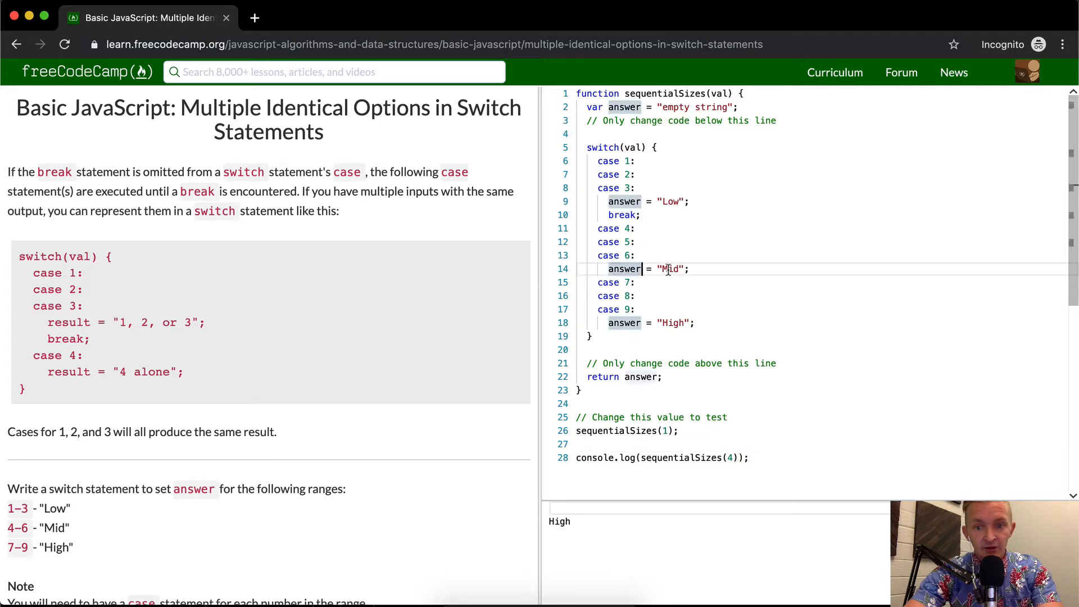
{"action": "key", "text": "End"}
{"action": "key", "text": "Return"}
{"action": "type", "text": "break;"}
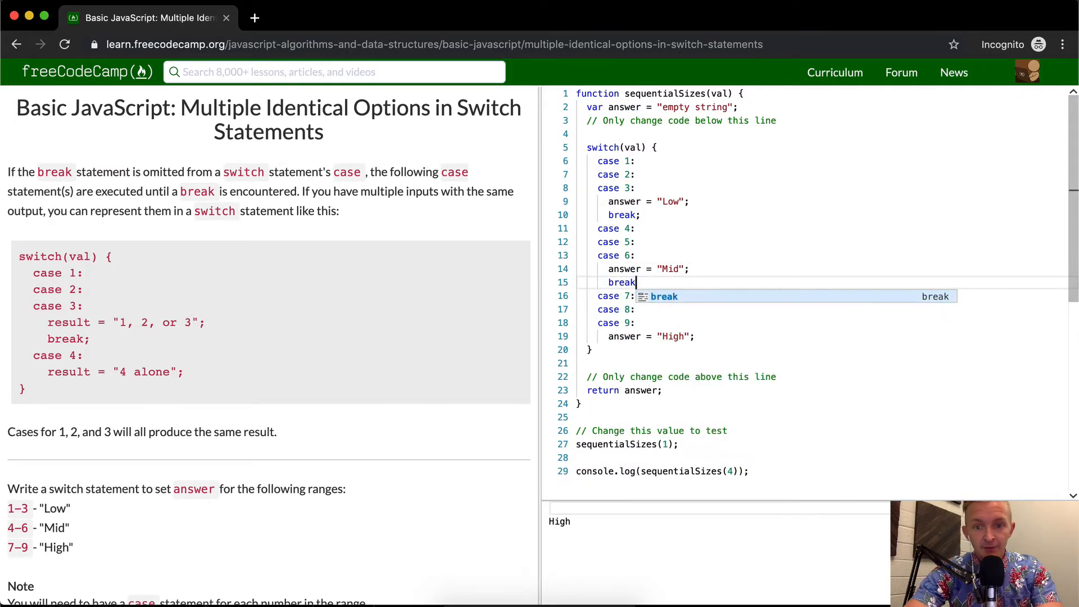
{"action": "key", "text": "shift+Home"}
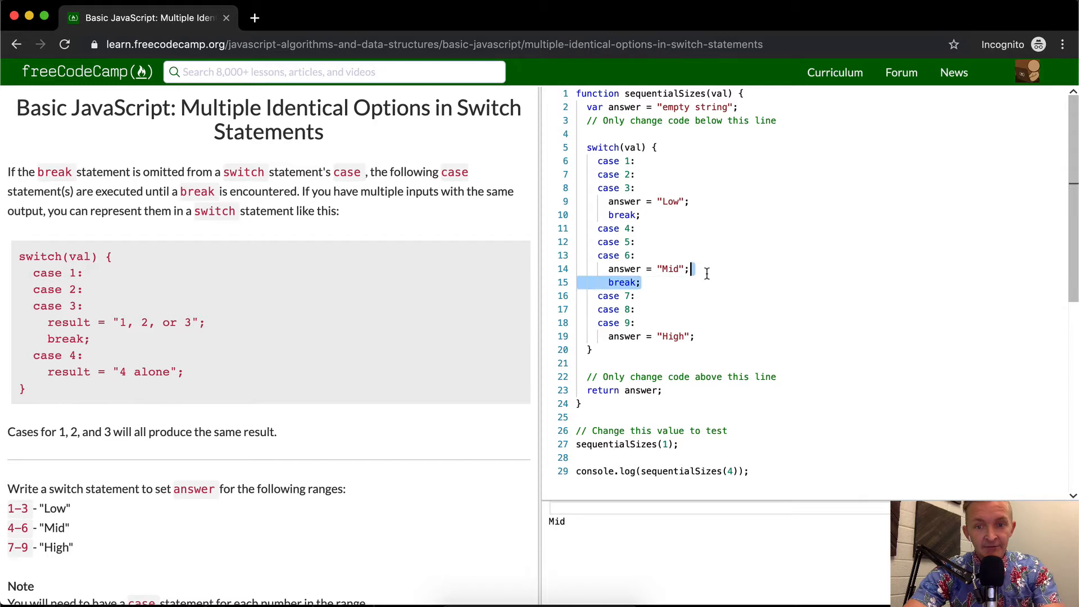
{"action": "key", "text": "BackSpace"}
{"action": "key", "text": "BackSpace"}
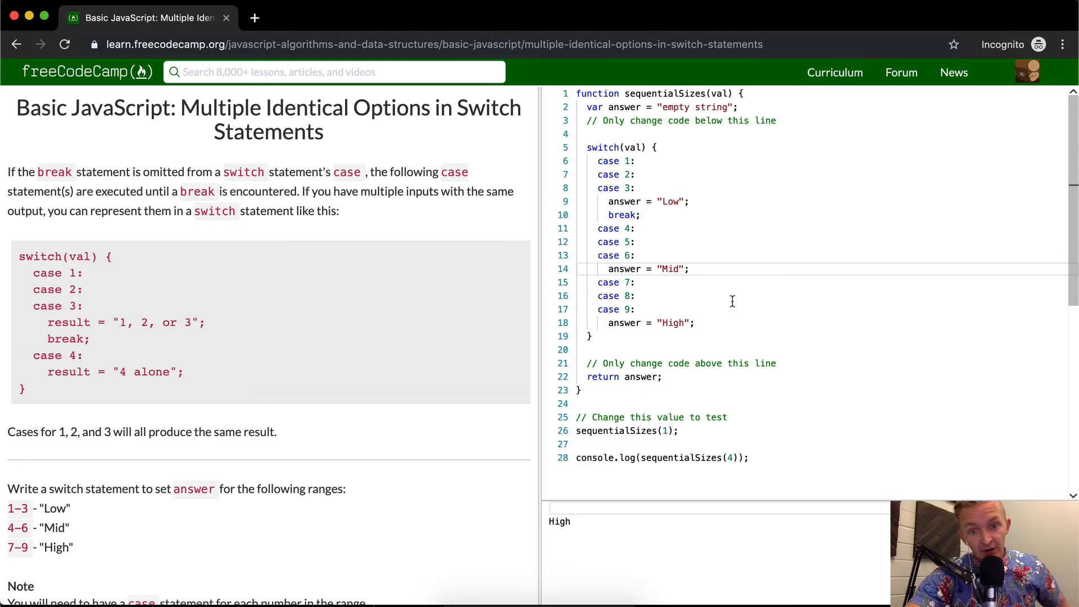
Add break; after answer = "Mid"; and run the tests, which all pass
{"action": "key", "text": "Return"}
{"action": "type", "text": "break;"}
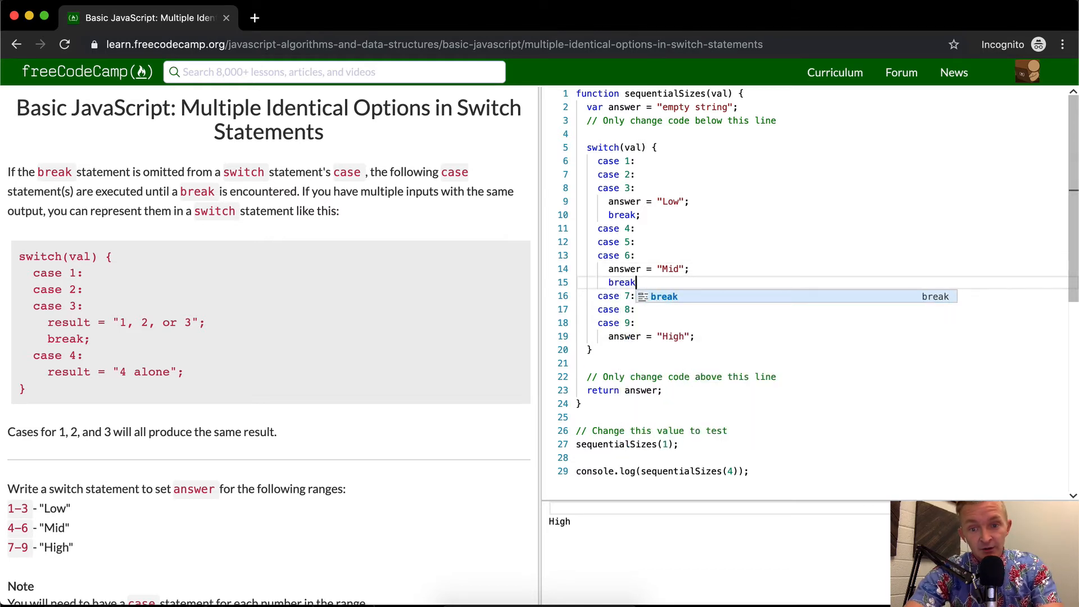
{"action": "left_click", "coordinate": [721, 339]}
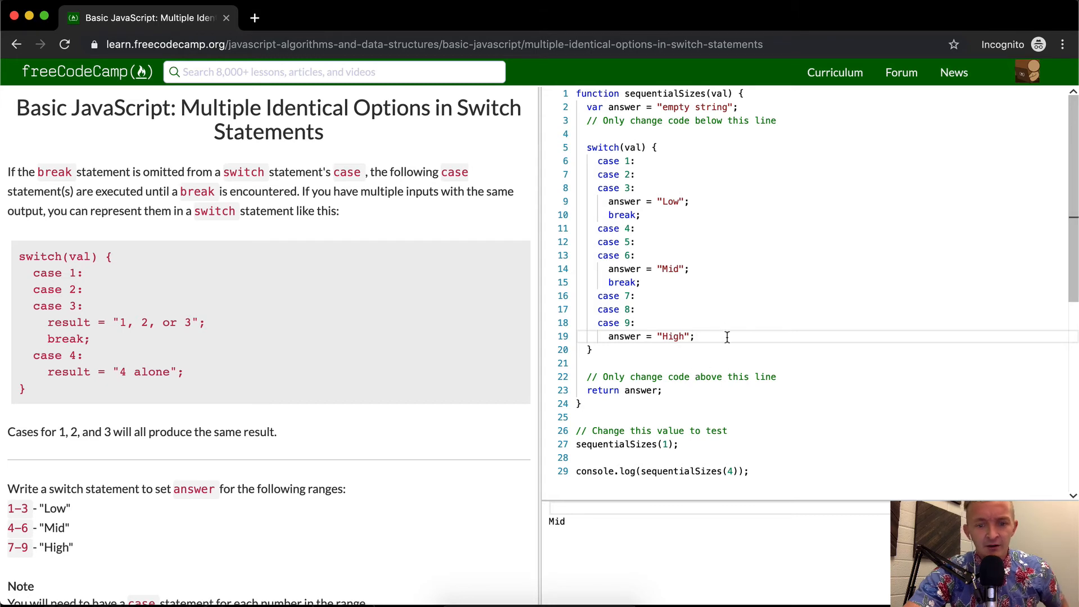
{"action": "scroll", "coordinate": [337, 337], "scroll_direction": "down", "scroll_amount": 5}
{"action": "left_click", "coordinate": [308, 447]}
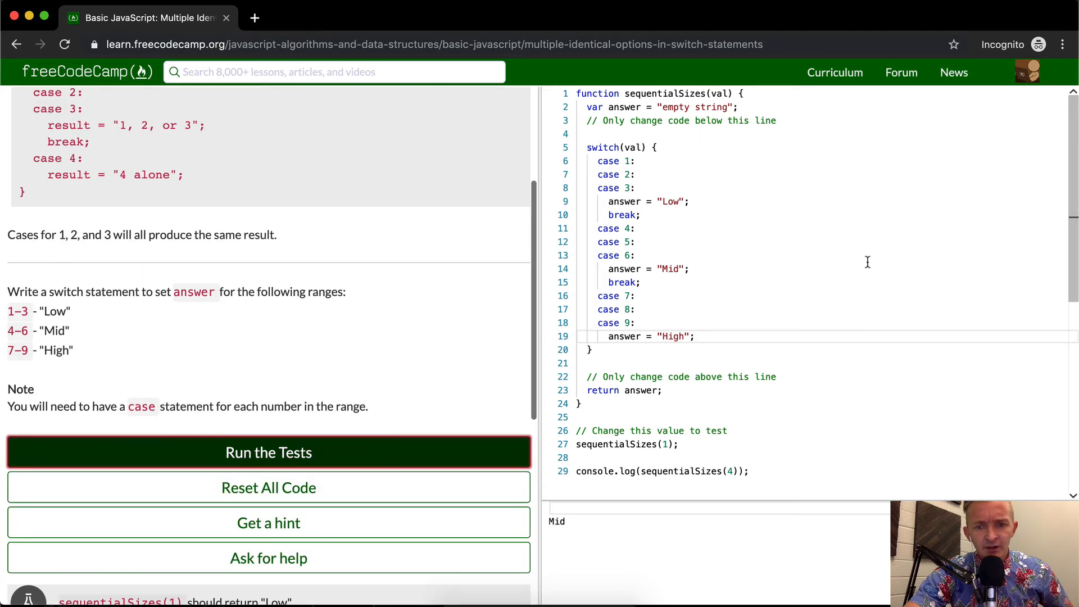